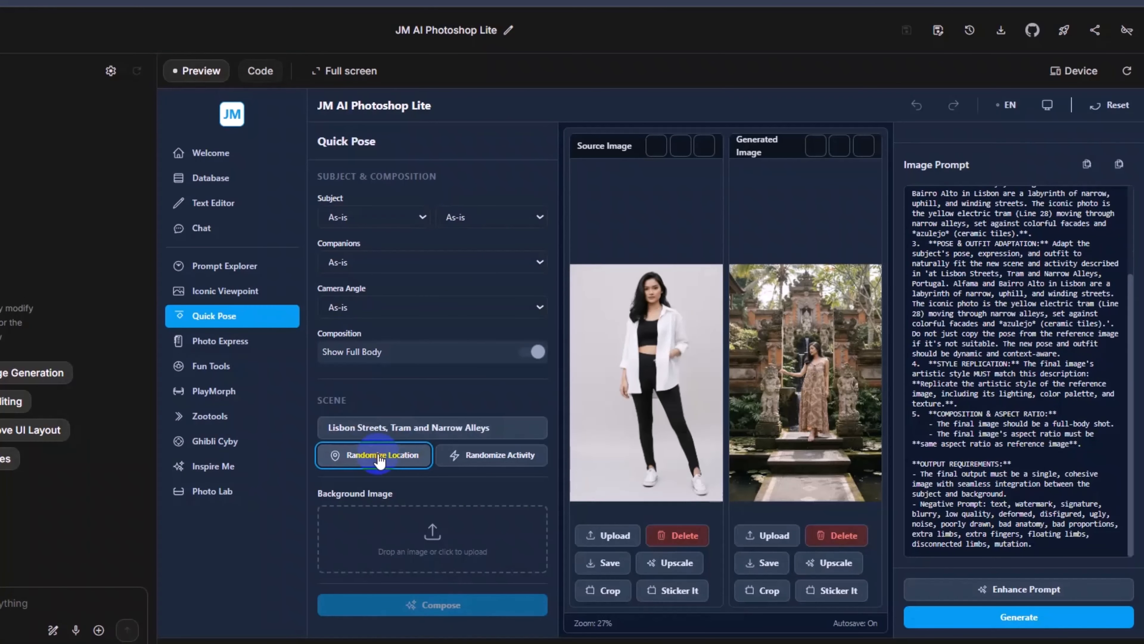
Step: Generate the full-body image for the Lisbon Streets, Tram and Narrow Alleys scene and save it
left_click(1030, 614)
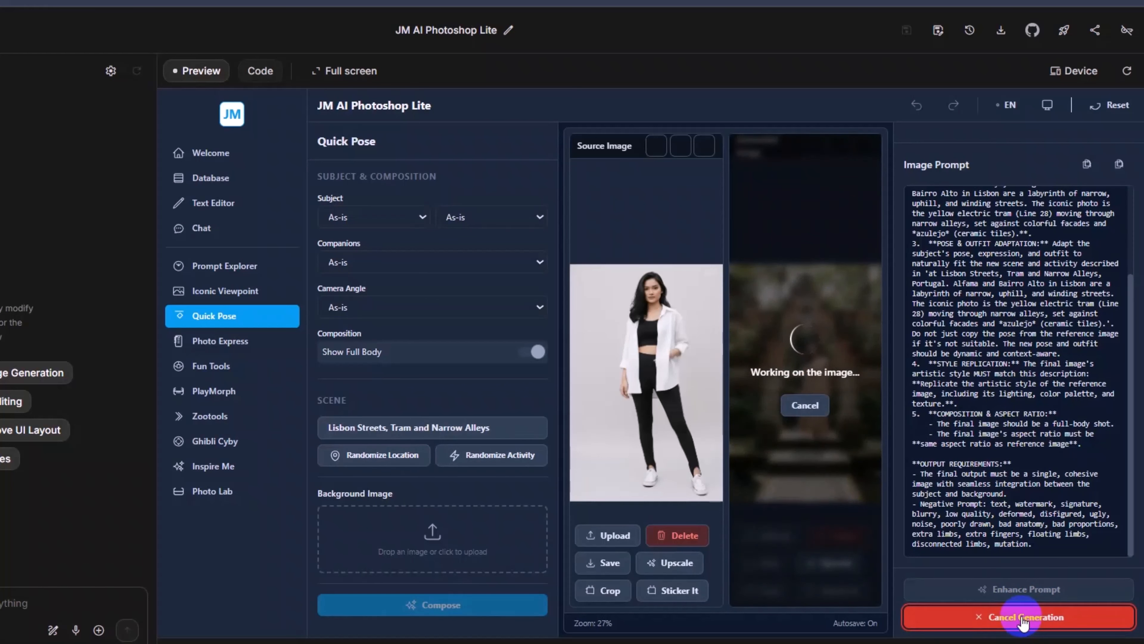
scroll(812, 373, "up", 5)
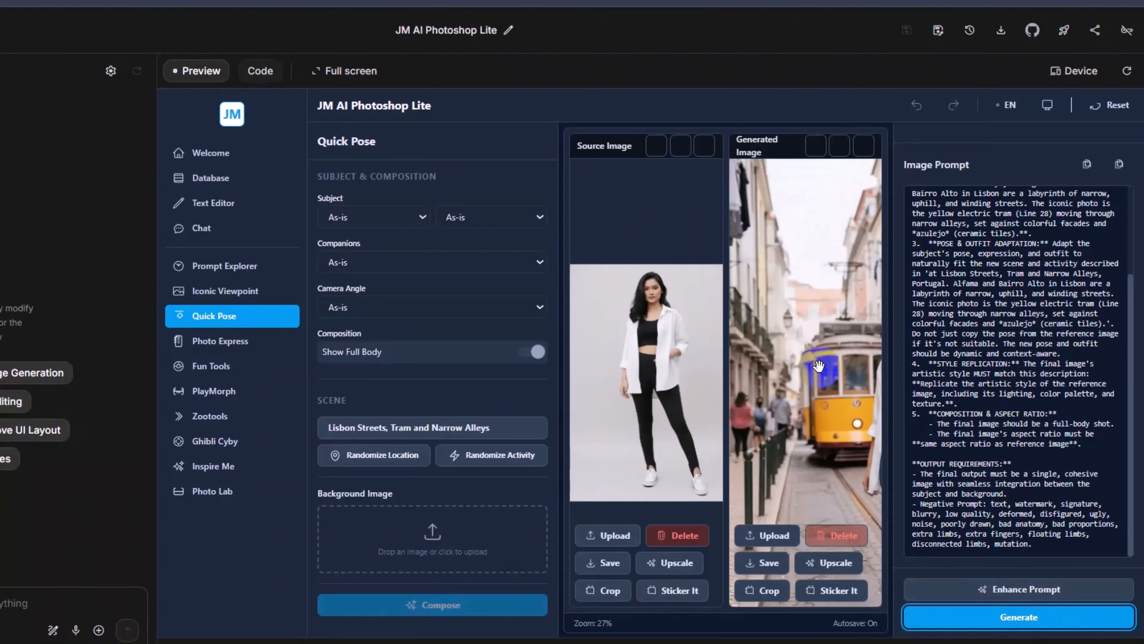
left_click_drag(853, 379, 785, 329)
left_click_drag(784, 330, 802, 357)
left_click(762, 563)
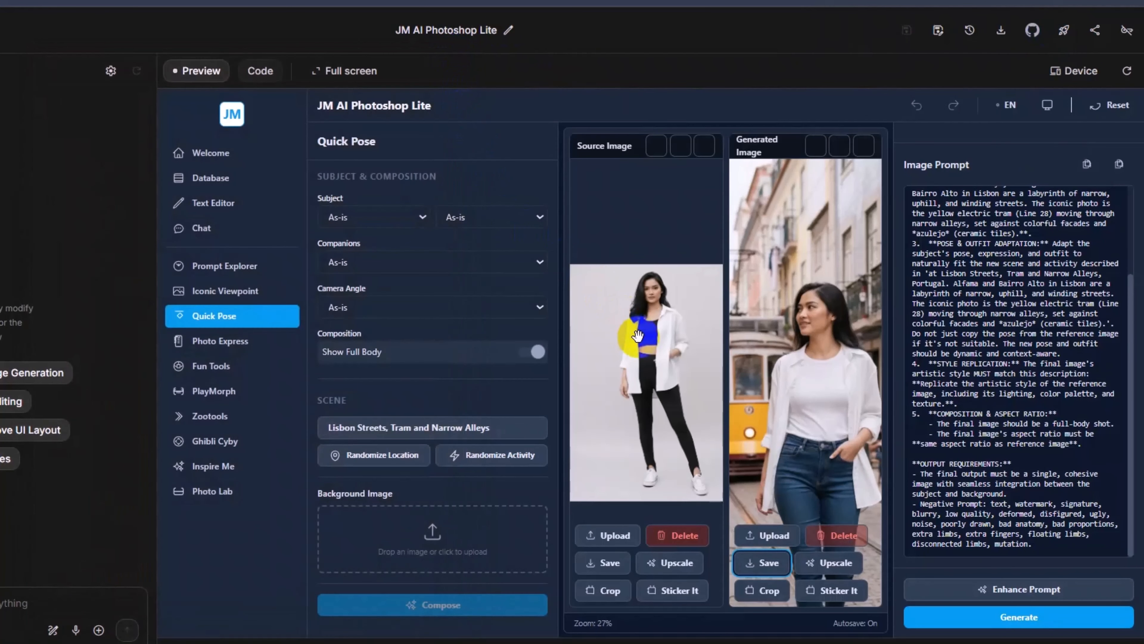
Step: Replace the source image with Model_1_1.png and set the scene location to Kopi Soe (Selected Branches)
left_click(609, 535)
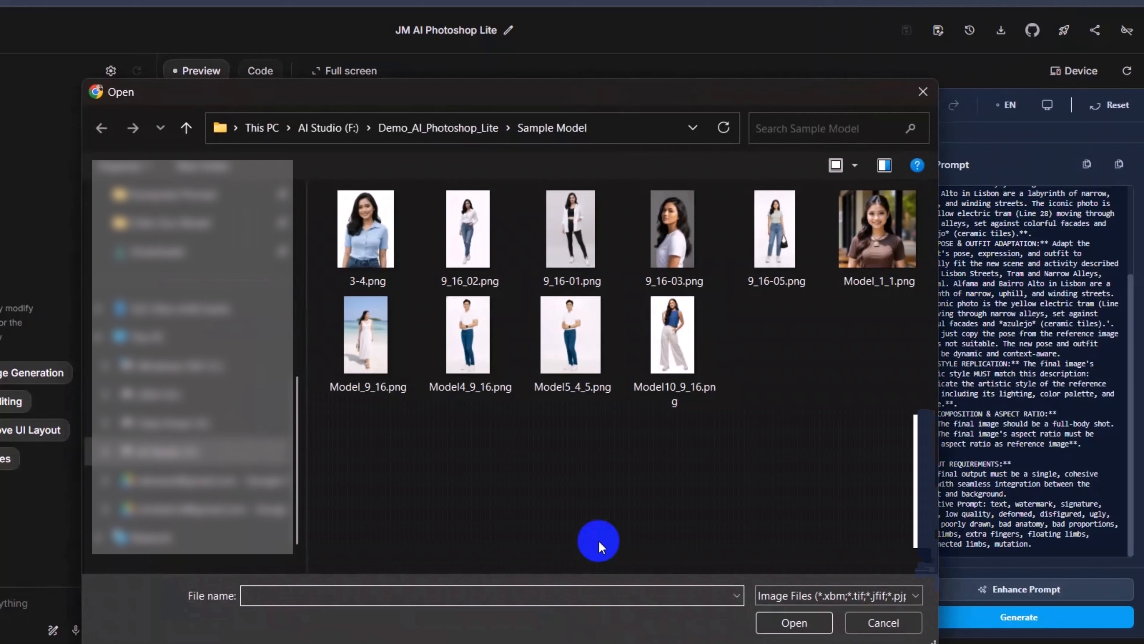
double_click(885, 230)
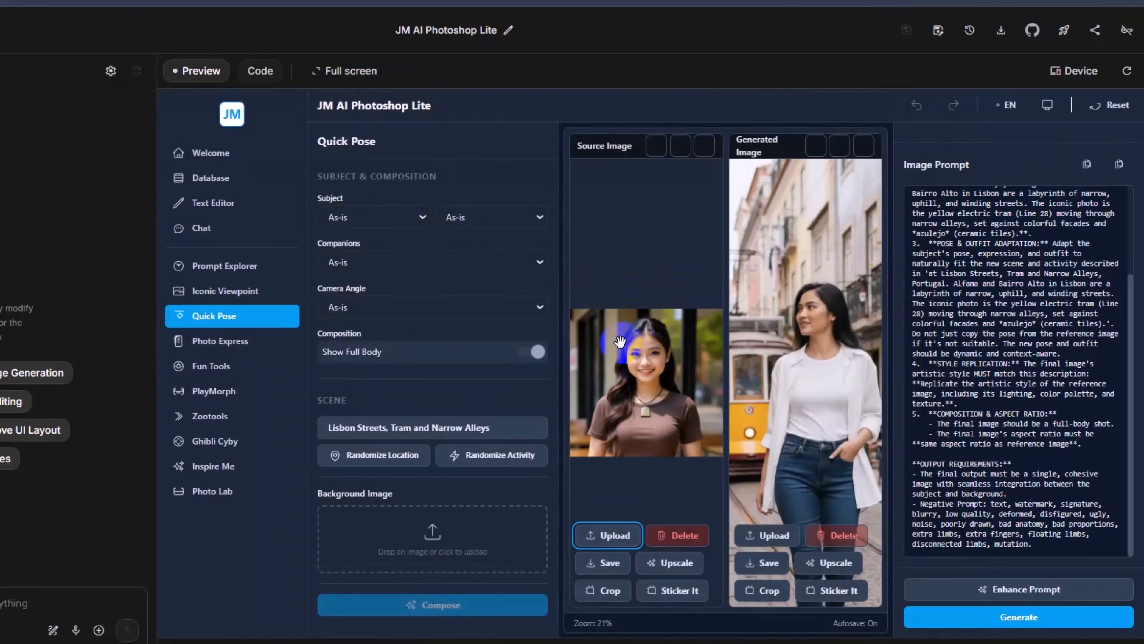
left_click(428, 434)
scroll(756, 476, "down", 10)
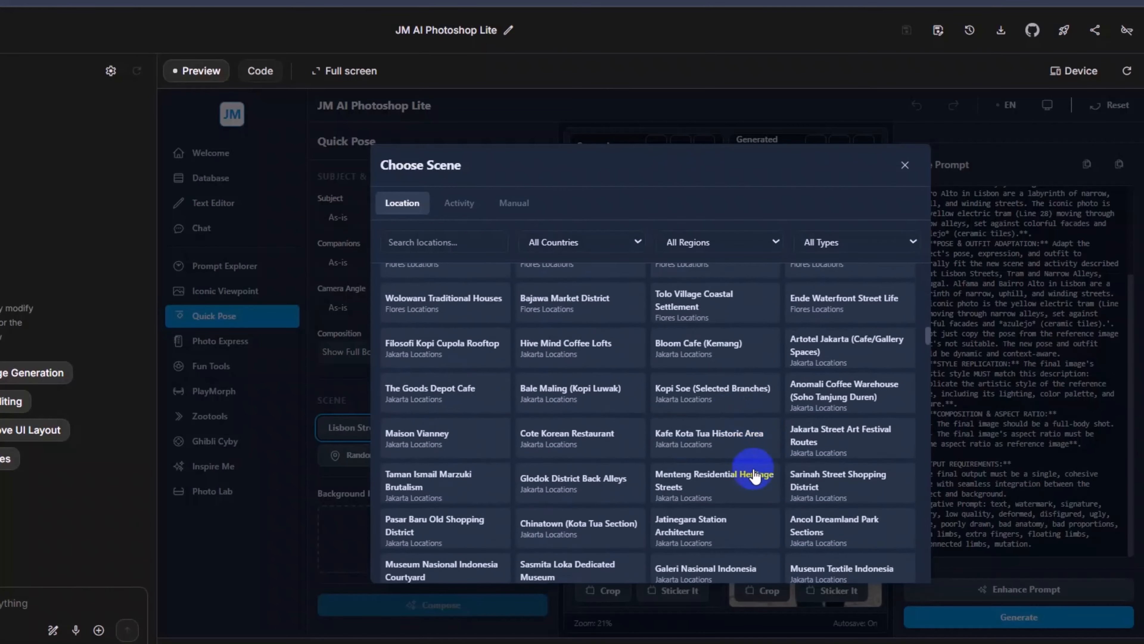
left_click(731, 408)
Step: Generate the café scene image, save it and view the saved file in the image viewer
left_click(1019, 616)
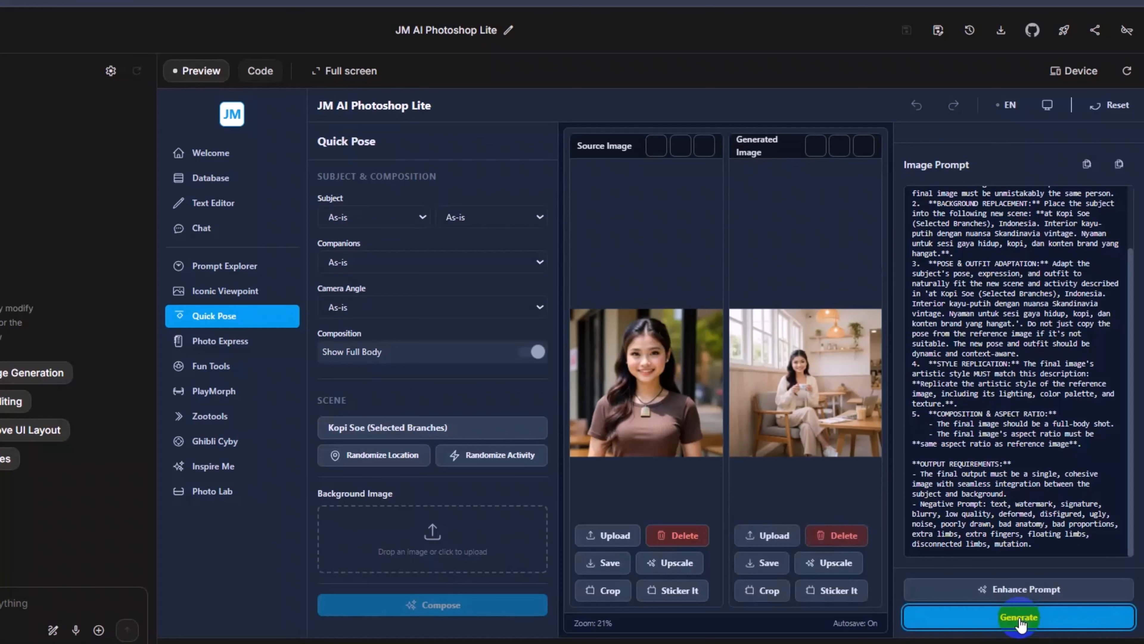
left_click(765, 559)
left_click(1045, 28)
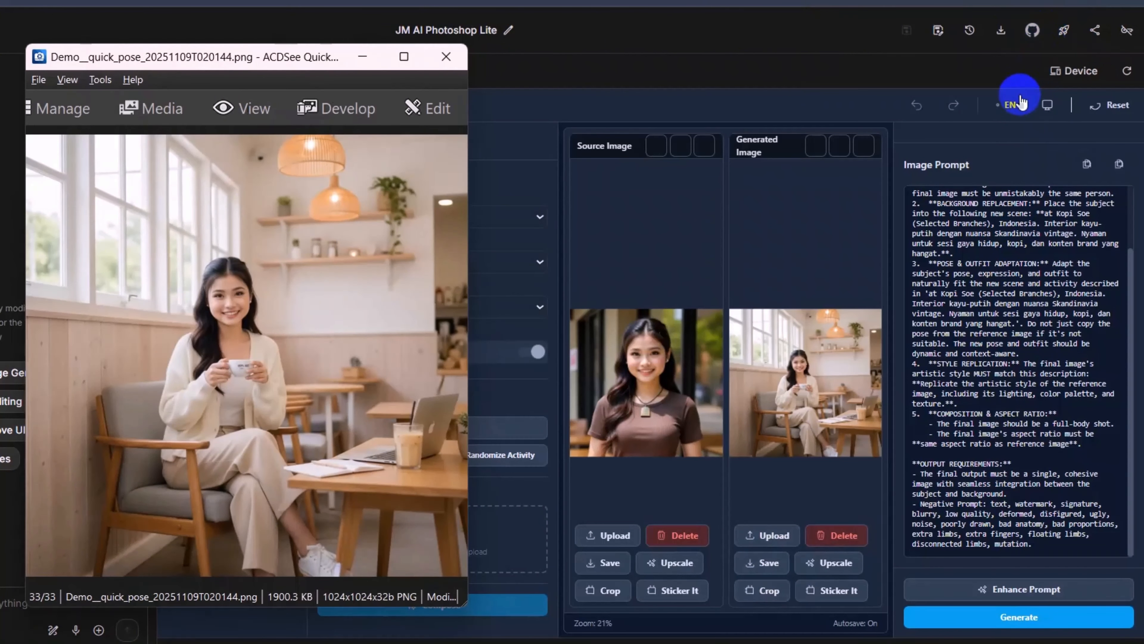
left_click(447, 57)
Step: Replace the source image with Model5_4_5.png and set the scene activity to Rock Climbing at Cliff Wall
left_click(600, 536)
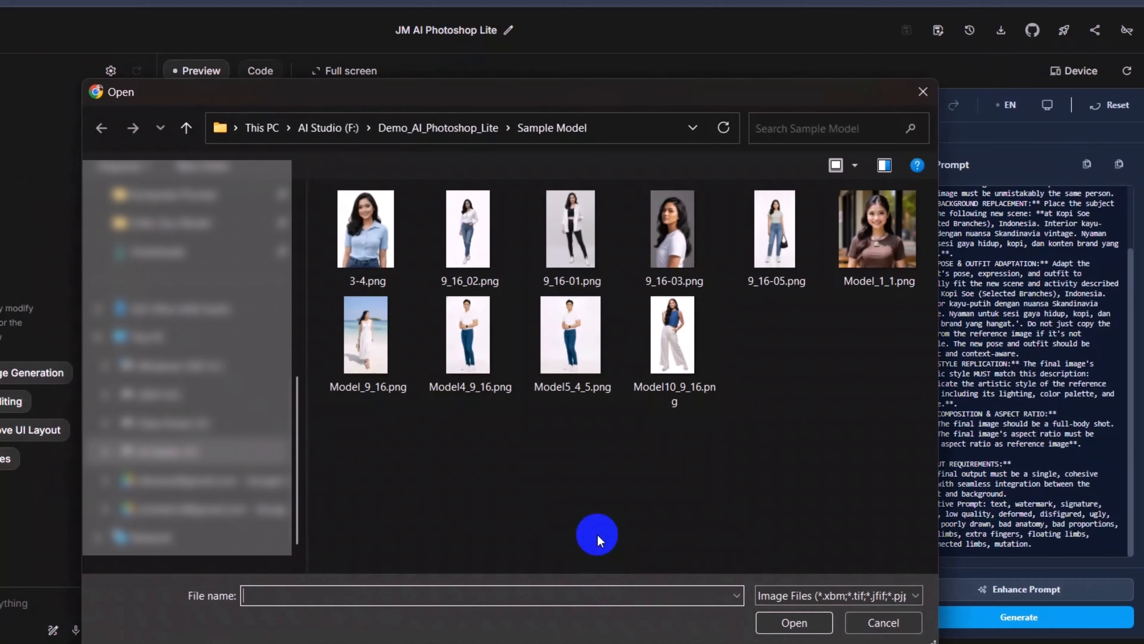
double_click(564, 339)
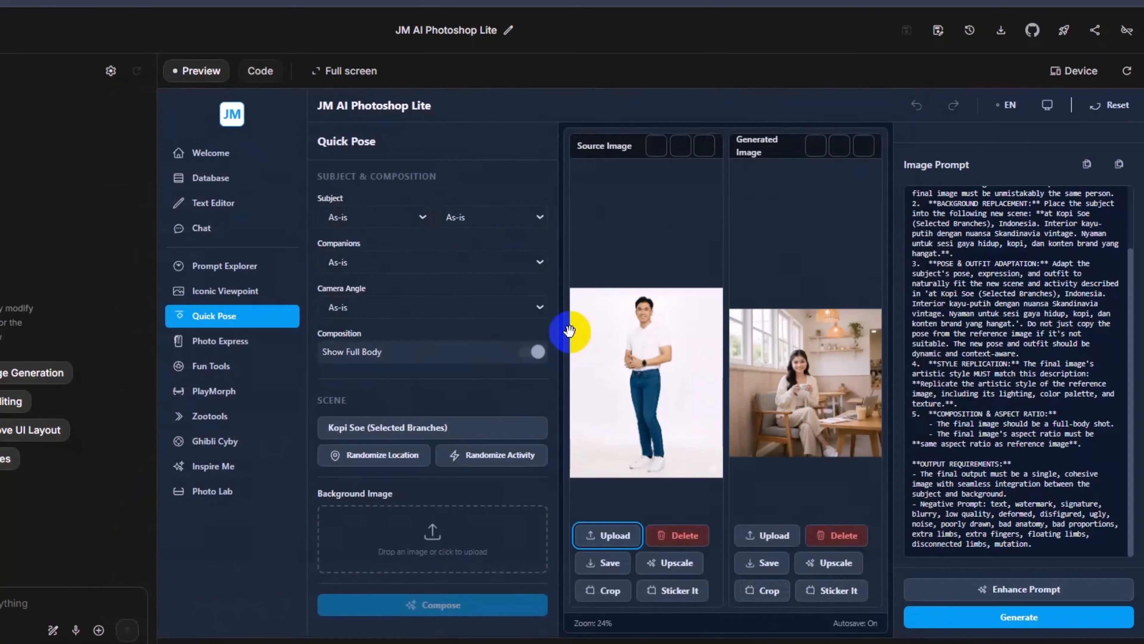
left_click(450, 455)
left_click(450, 455)
left_click(432, 428)
left_click(460, 203)
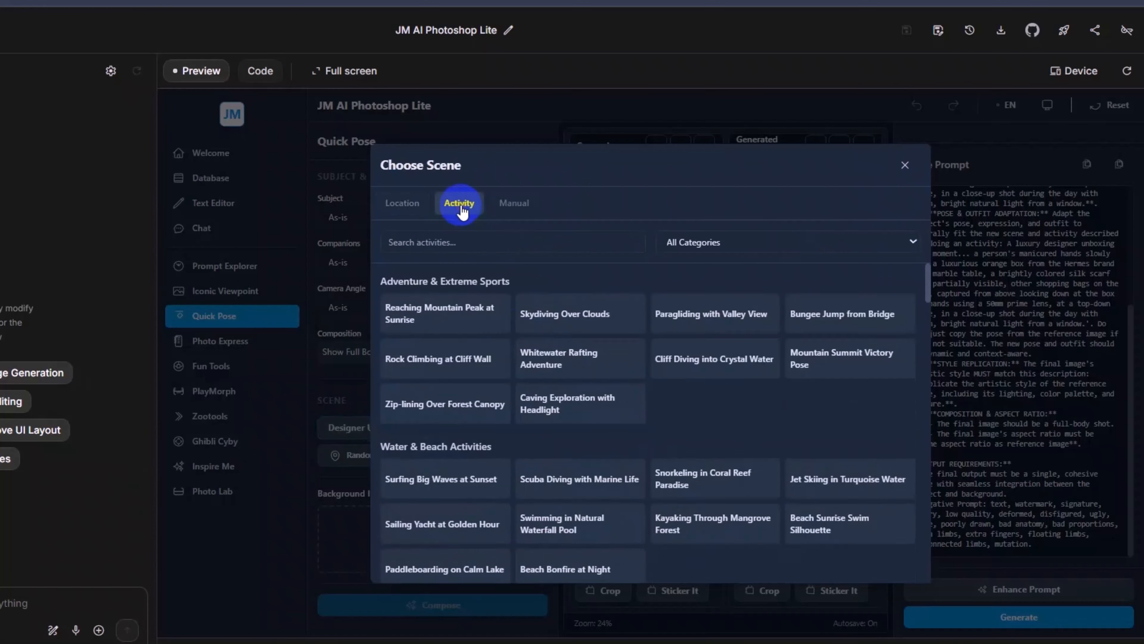
left_click(433, 356)
Step: Generate the rock climbing image, save it and view the saved file at larger size
left_click(1027, 617)
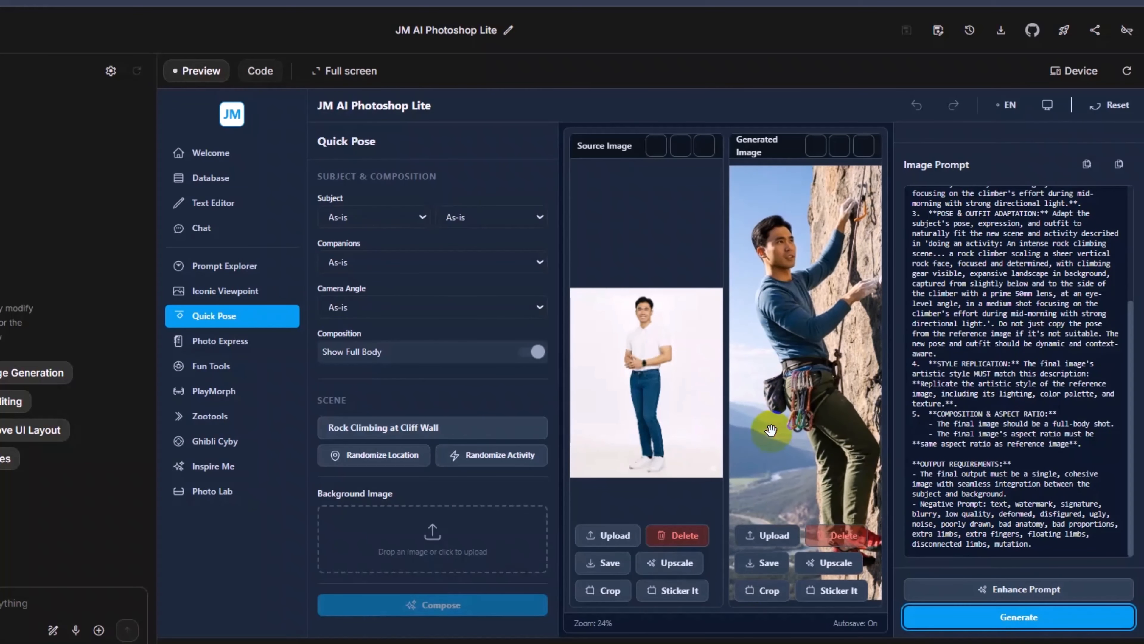
left_click(762, 563)
left_click(1046, 27)
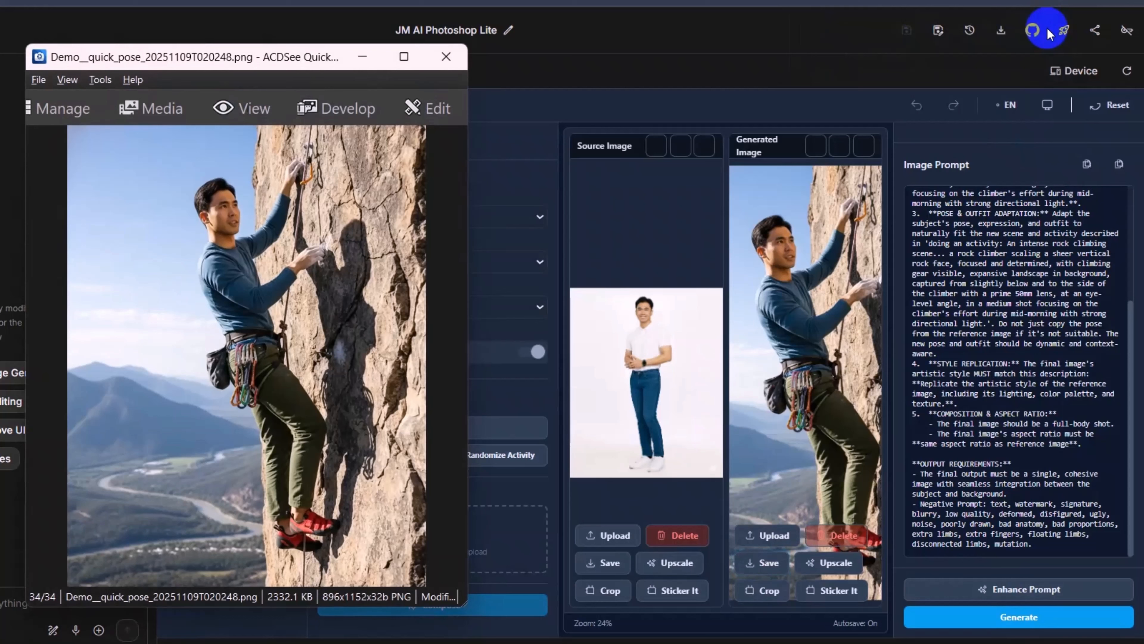
left_click(447, 55)
Step: Generate an image with a randomized activity for the same man, saving it and viewing the saved file
left_click(501, 456)
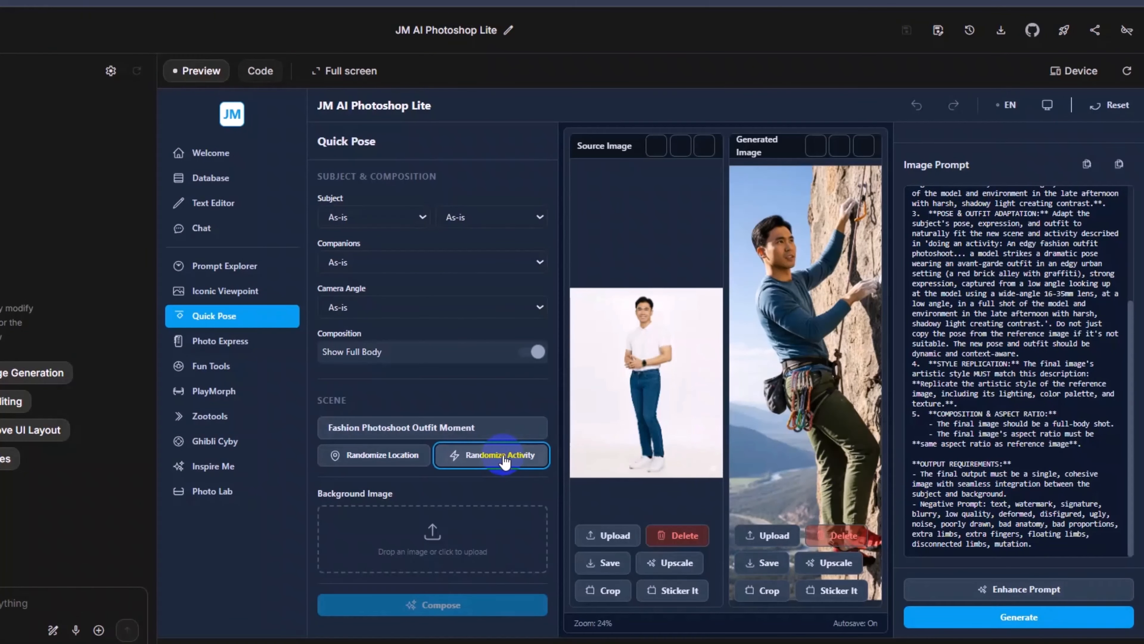
left_click(1026, 619)
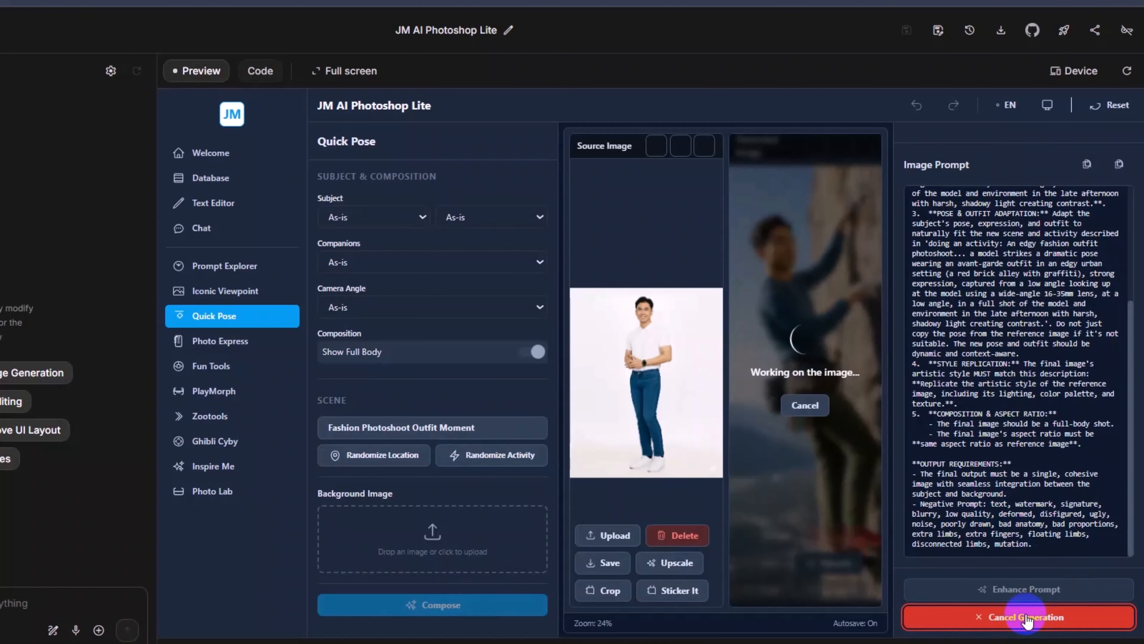
left_click(761, 563)
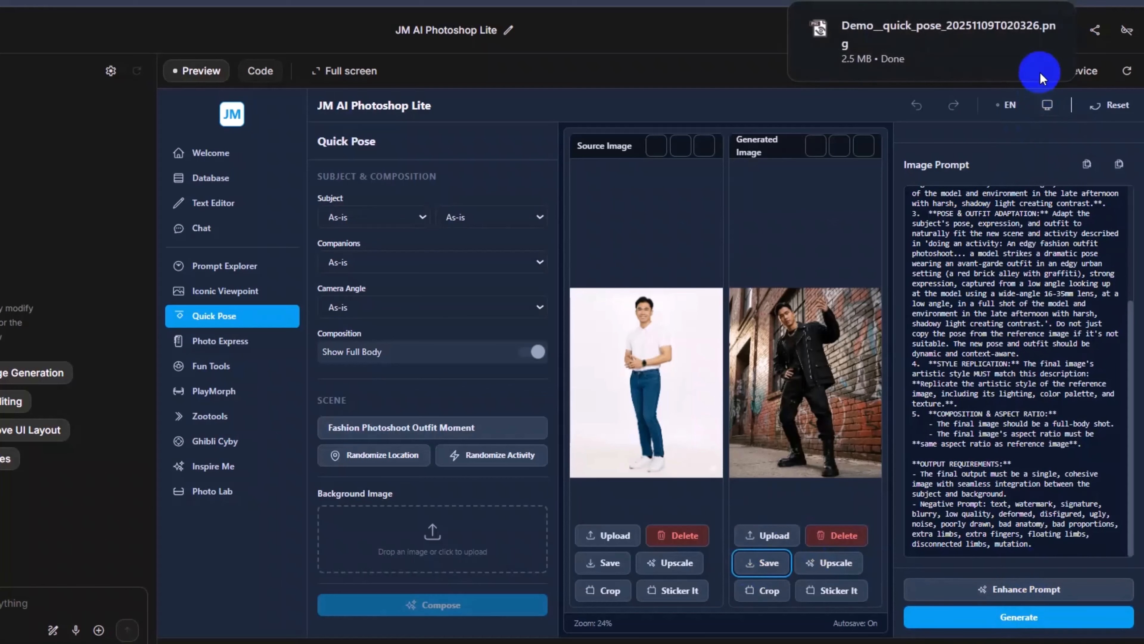
left_click(1049, 28)
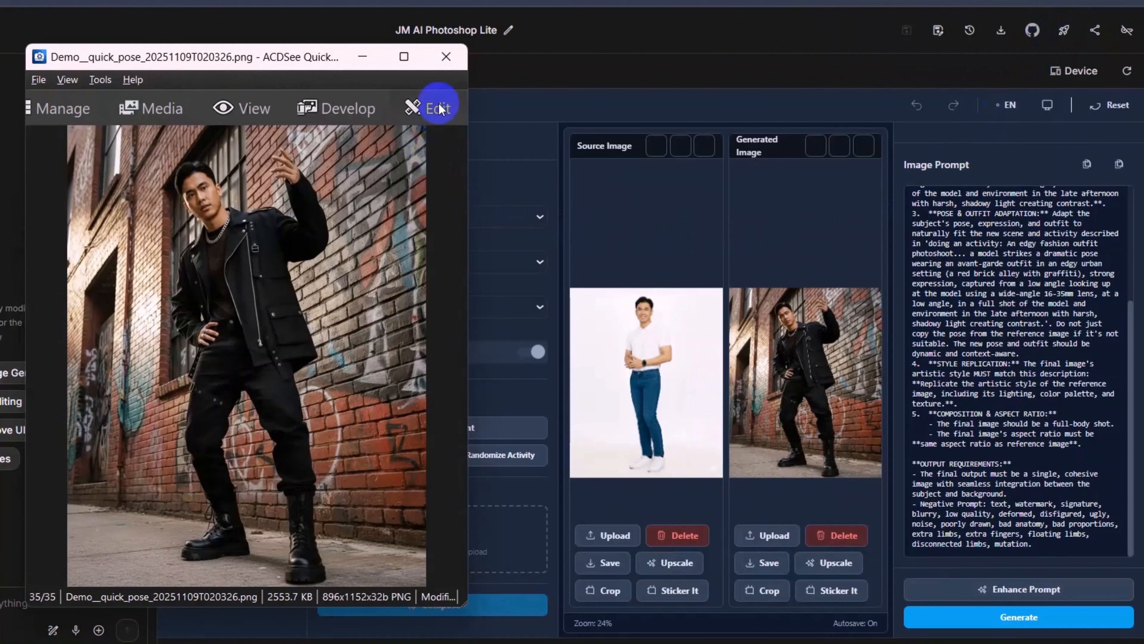
left_click(446, 57)
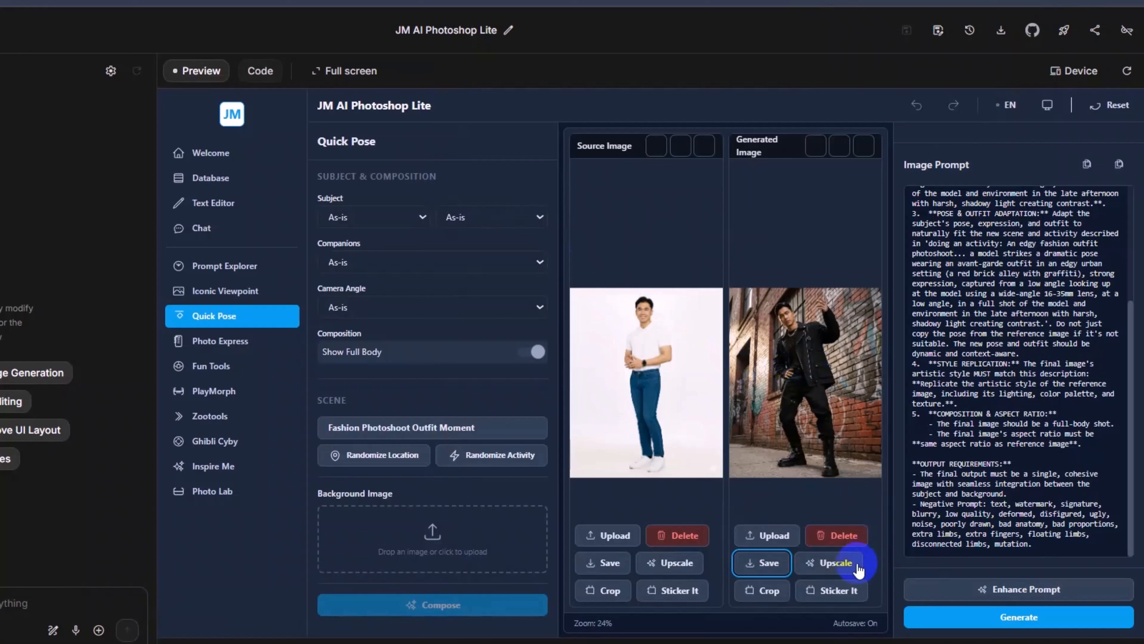
Step: Create a sticker in Flat Design style from the generated image, using the detected subject
left_click(839, 591)
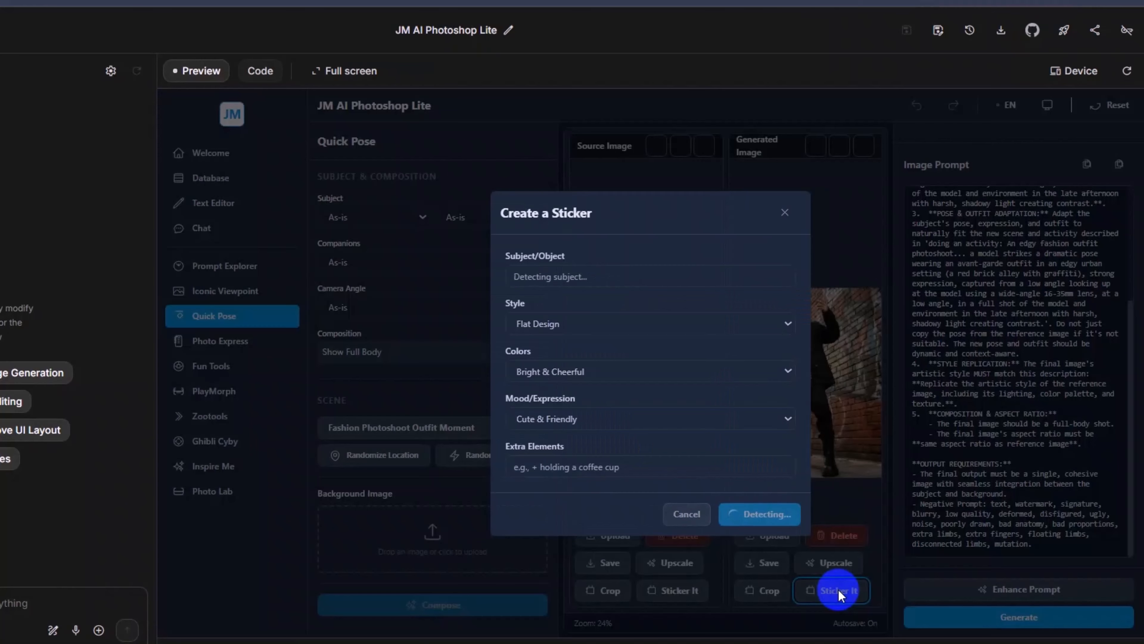
left_click(558, 323)
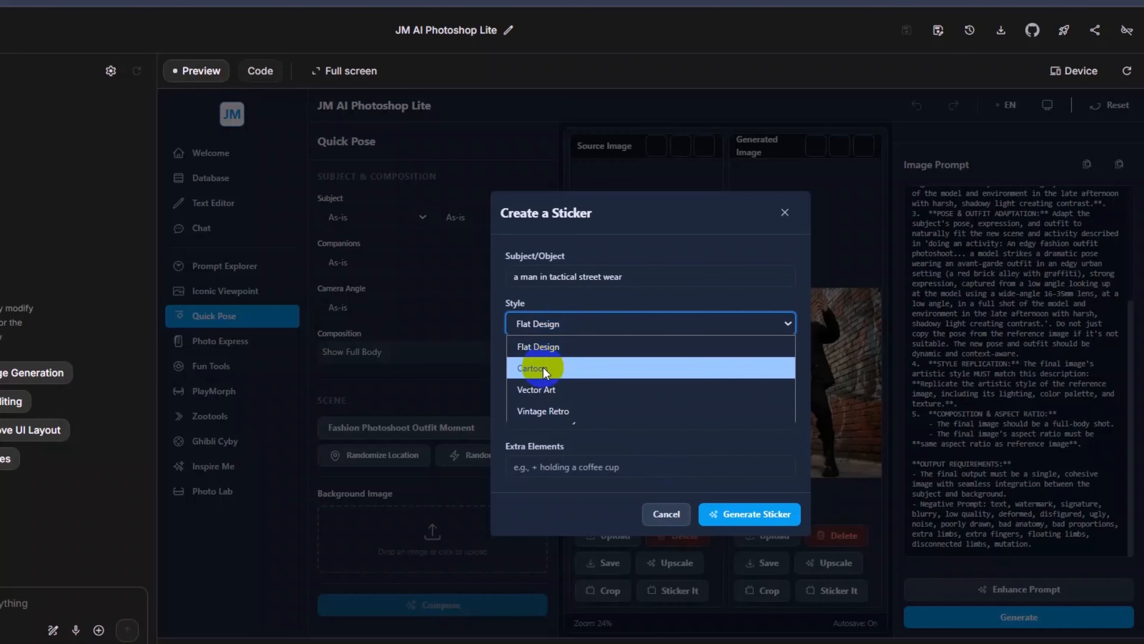
left_click(545, 349)
left_click(745, 515)
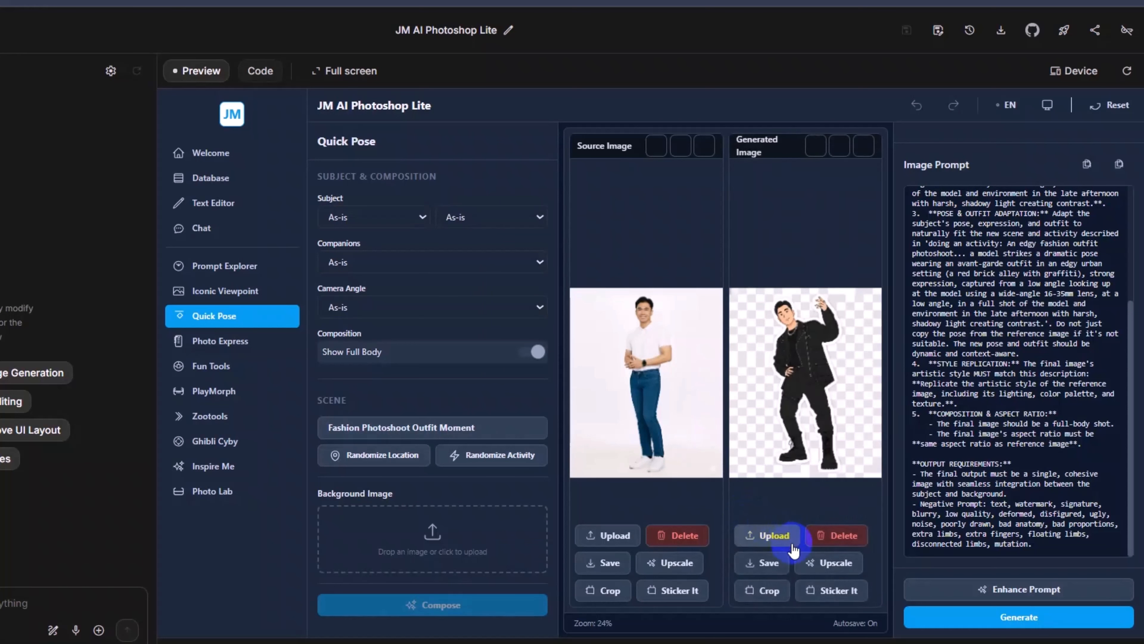
Step: Save the generated sticker and view the saved file in the image viewer
left_click(772, 565)
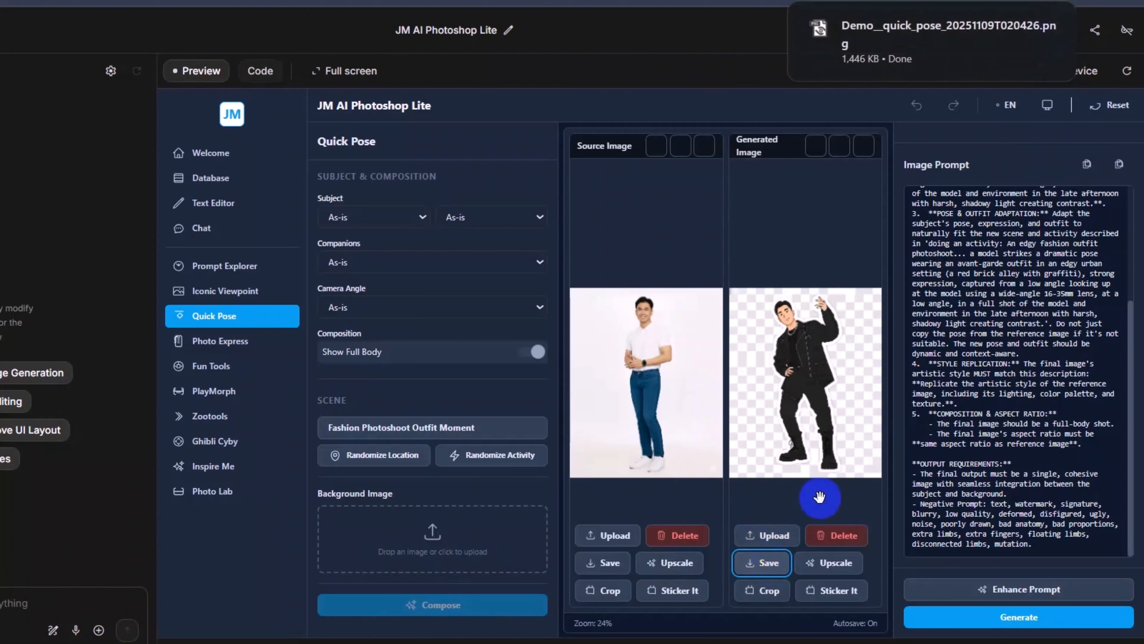
left_click(1046, 28)
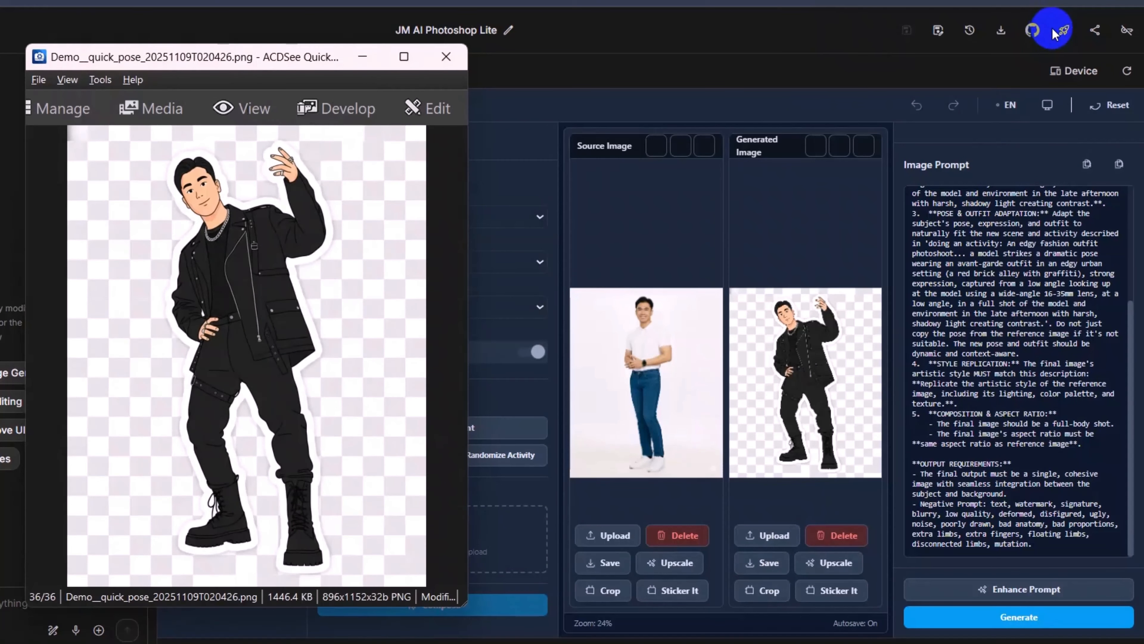
left_click(444, 55)
Step: Replace the source image with 9_16-03.png and set the scene to Bungee Jump from Bridge in the Adventure & Extreme Sports category
left_click(701, 535)
left_click(606, 586)
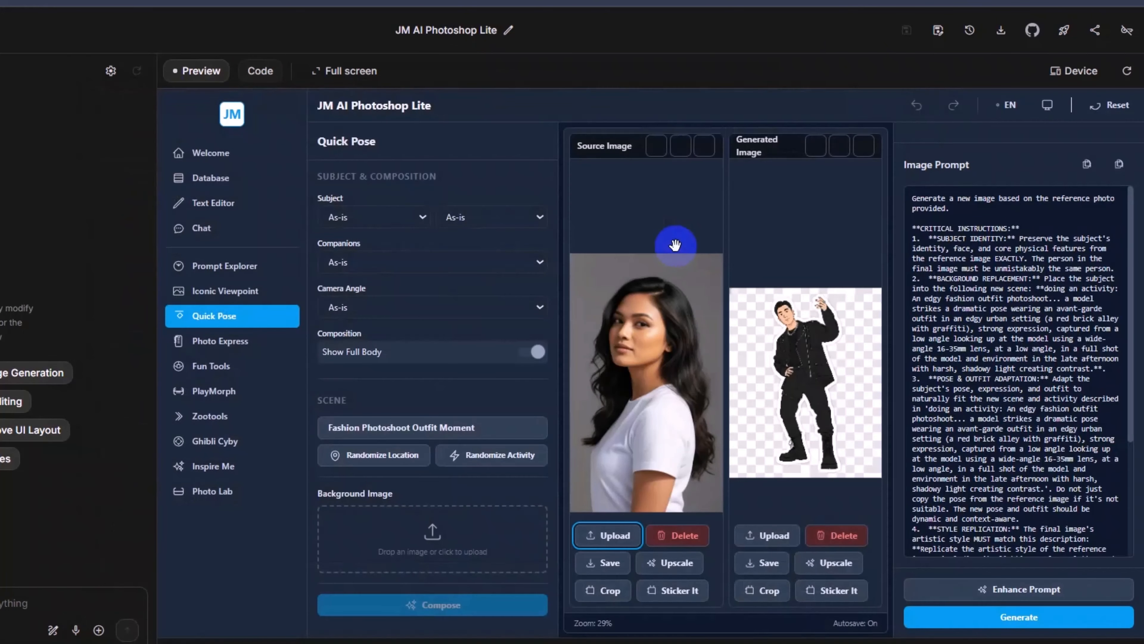
left_click(495, 452)
left_click(347, 427)
left_click(786, 242)
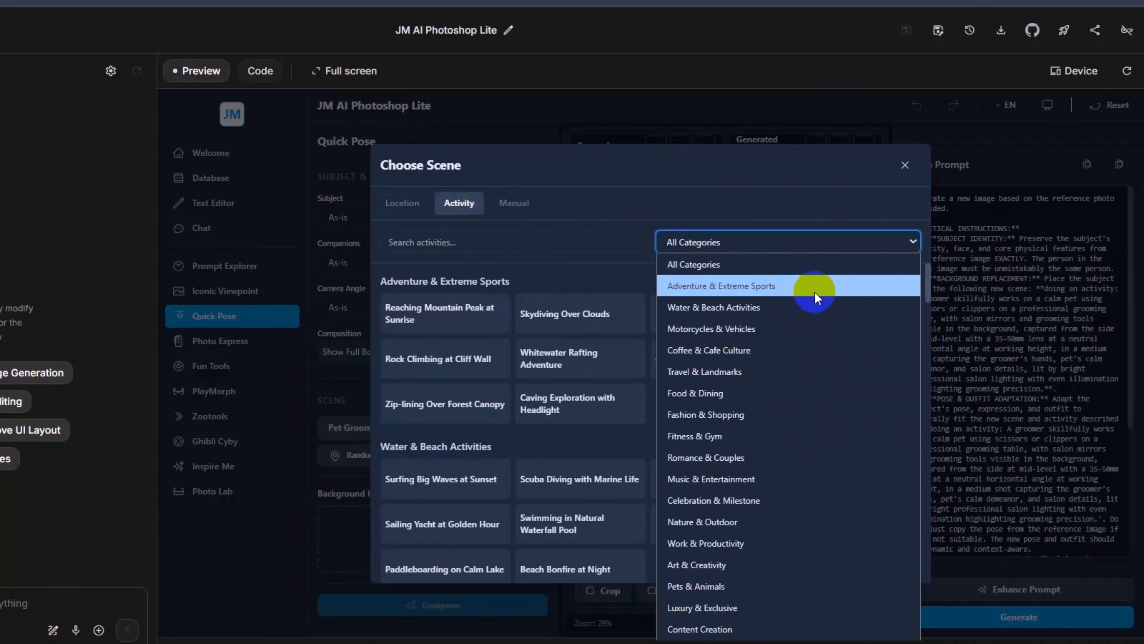
left_click(814, 291)
left_click(844, 317)
Step: Generate the bungee jump image, save it and view the saved file in the image viewer
left_click(1019, 617)
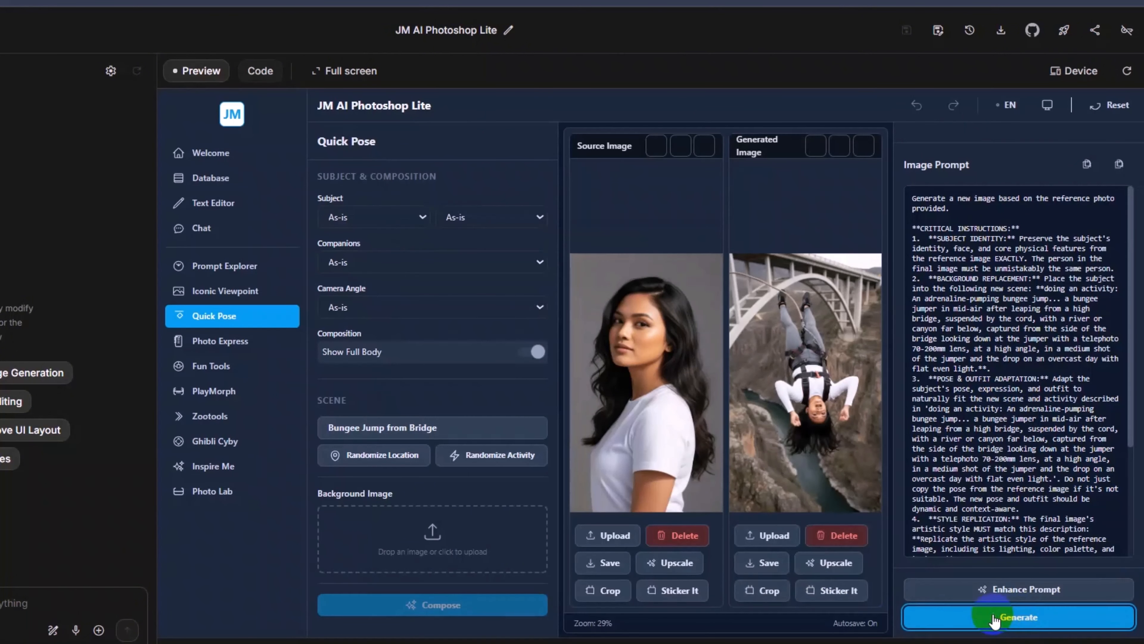
left_click(762, 563)
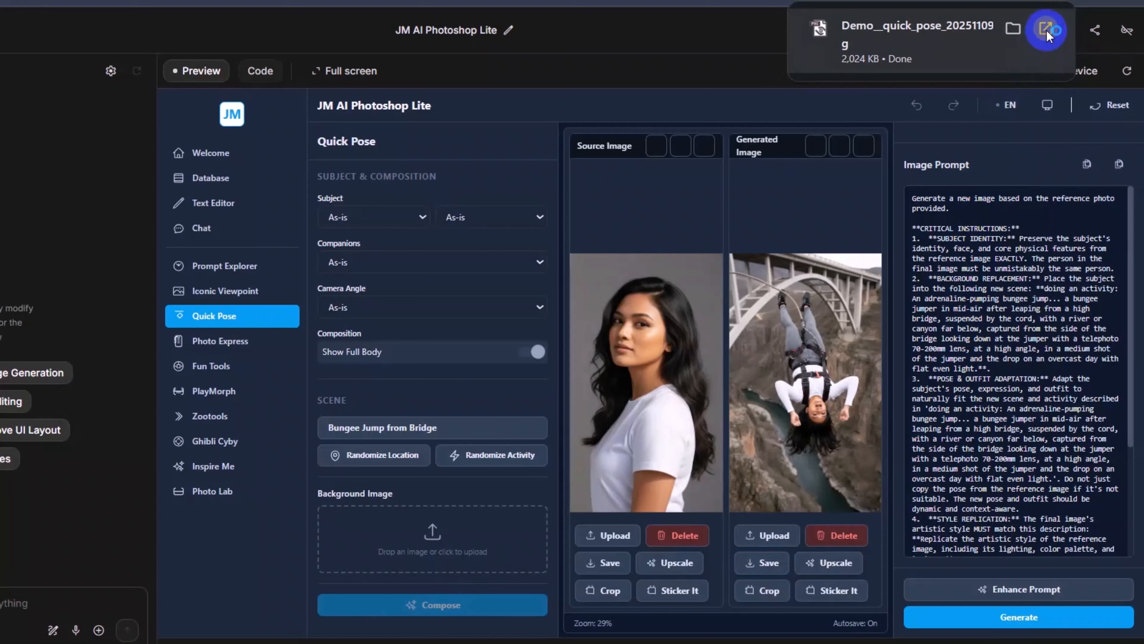
left_click(1046, 29)
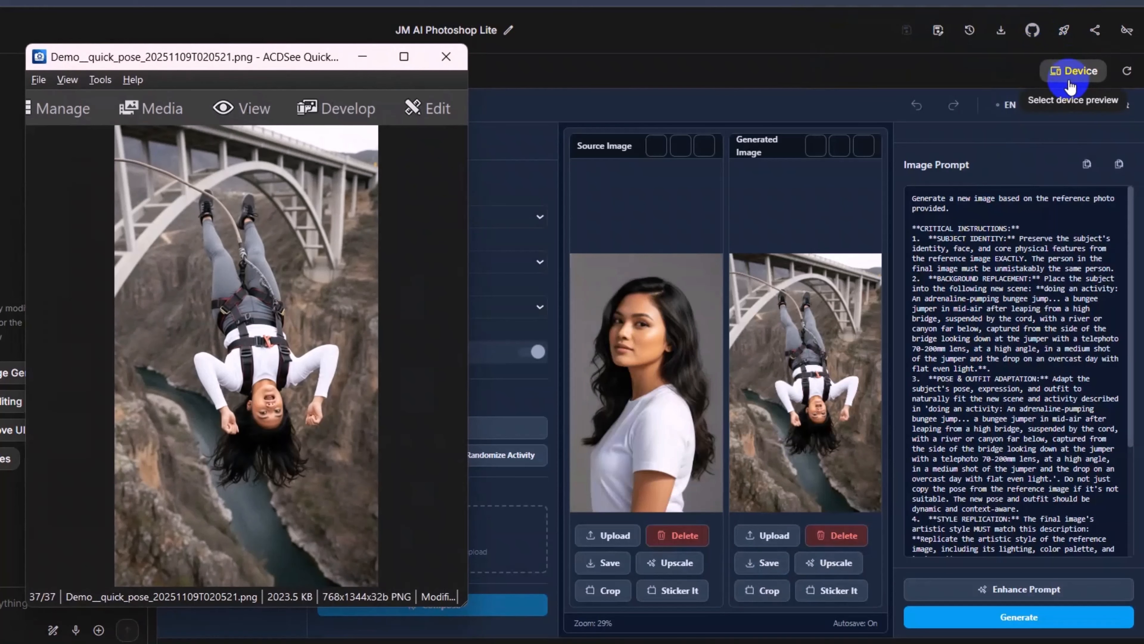
left_click(446, 56)
Step: Search the scene locations for "taj" and set the scene to Taj Mahal, Eternal White Marble Tomb
left_click(449, 426)
left_click(410, 242)
type("taj")
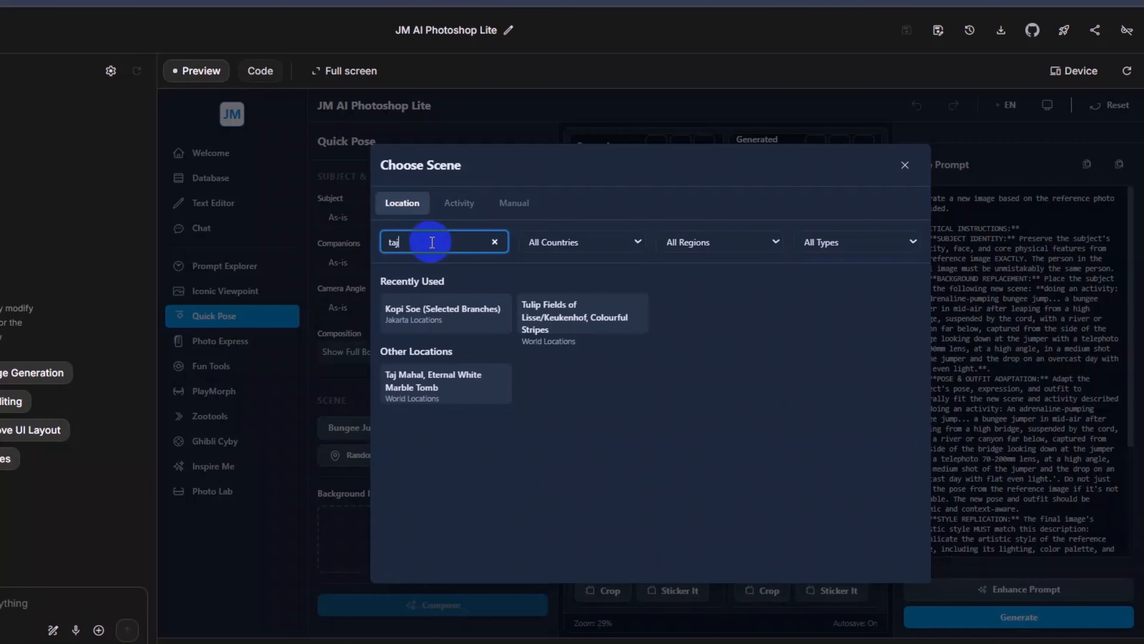
left_click(426, 387)
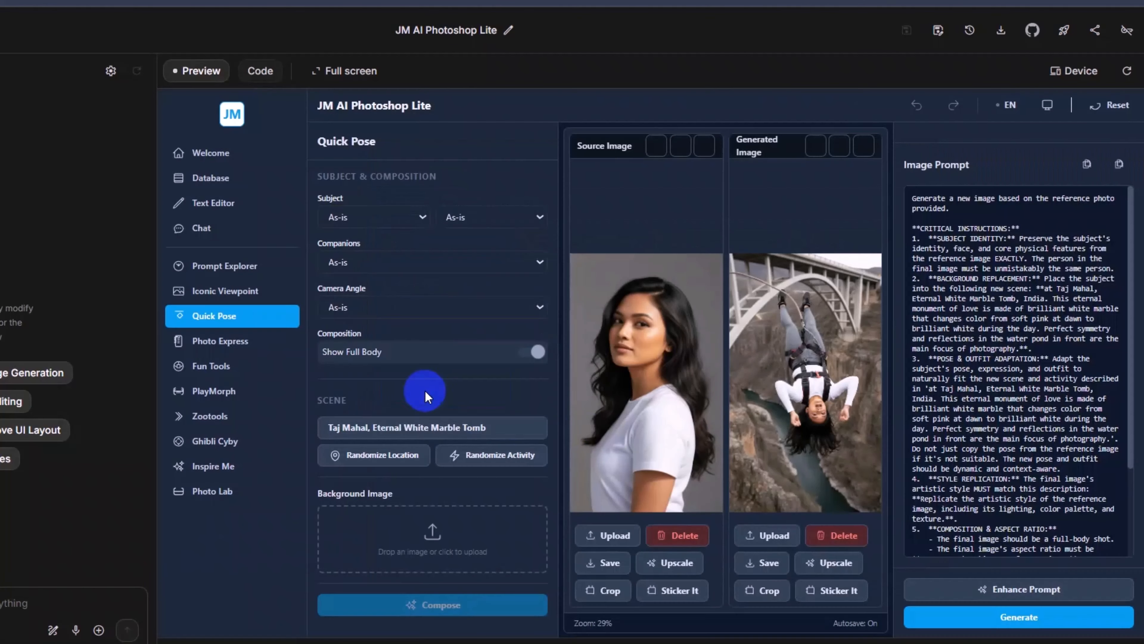
Step: Generate the Taj Mahal image, save it and view the saved file in the image viewer
left_click(1019, 616)
left_click(769, 563)
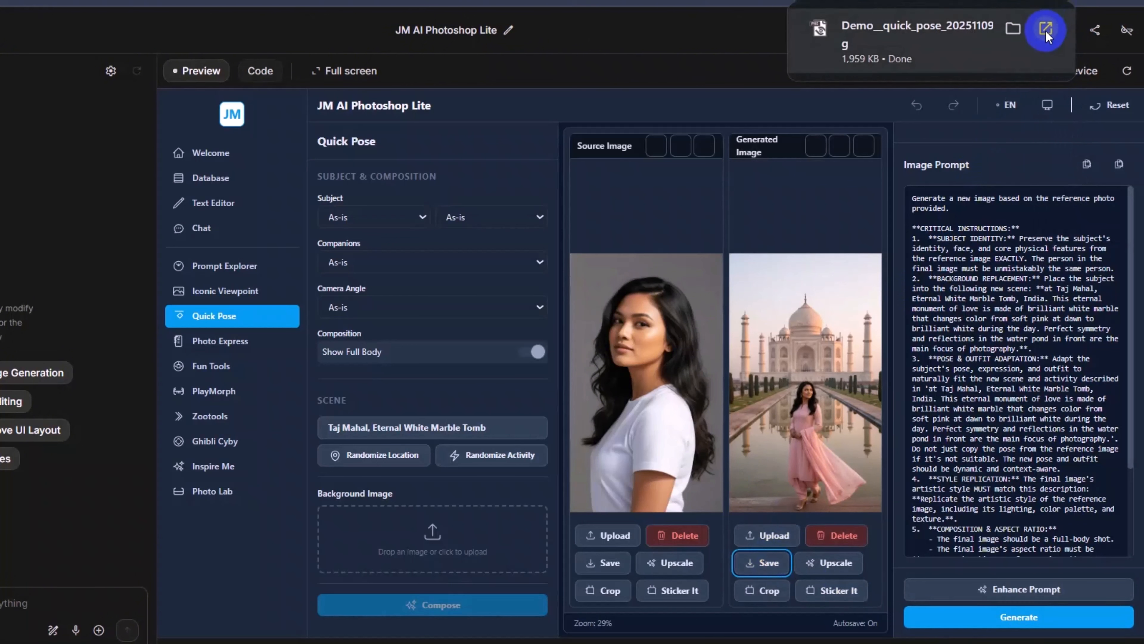
left_click(1046, 30)
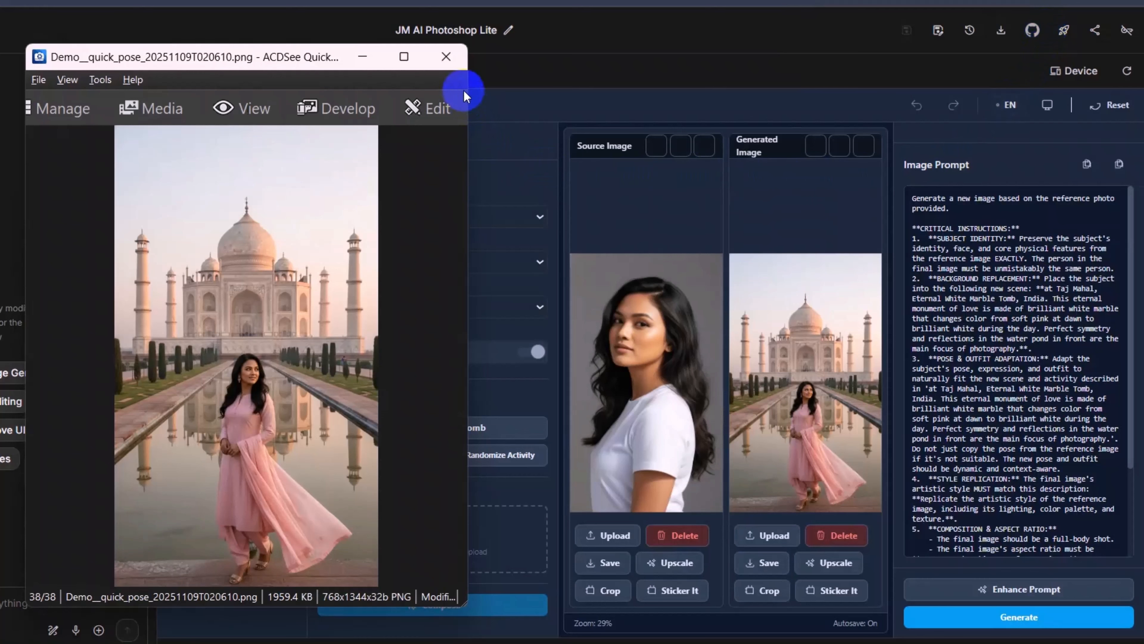
left_click(446, 56)
Step: Replace the source image with Model_9_16.png and randomize the scene location
left_click(606, 537)
double_click(491, 360)
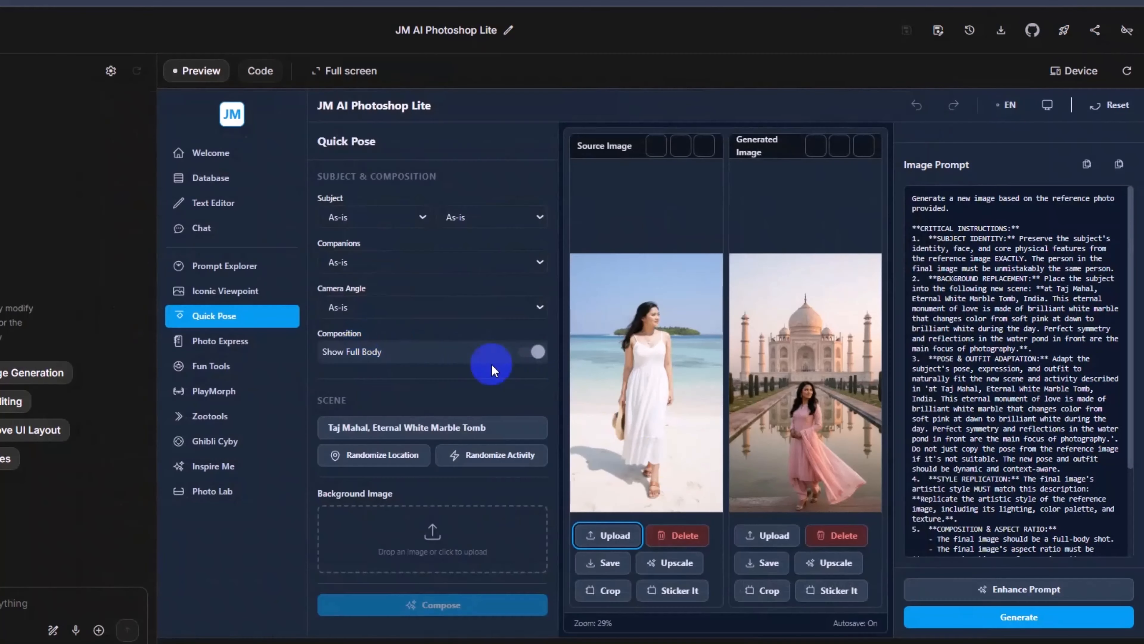
left_click(393, 458)
Step: Generate the image for the randomized location, save it and open the saved file for viewing
left_click(1019, 618)
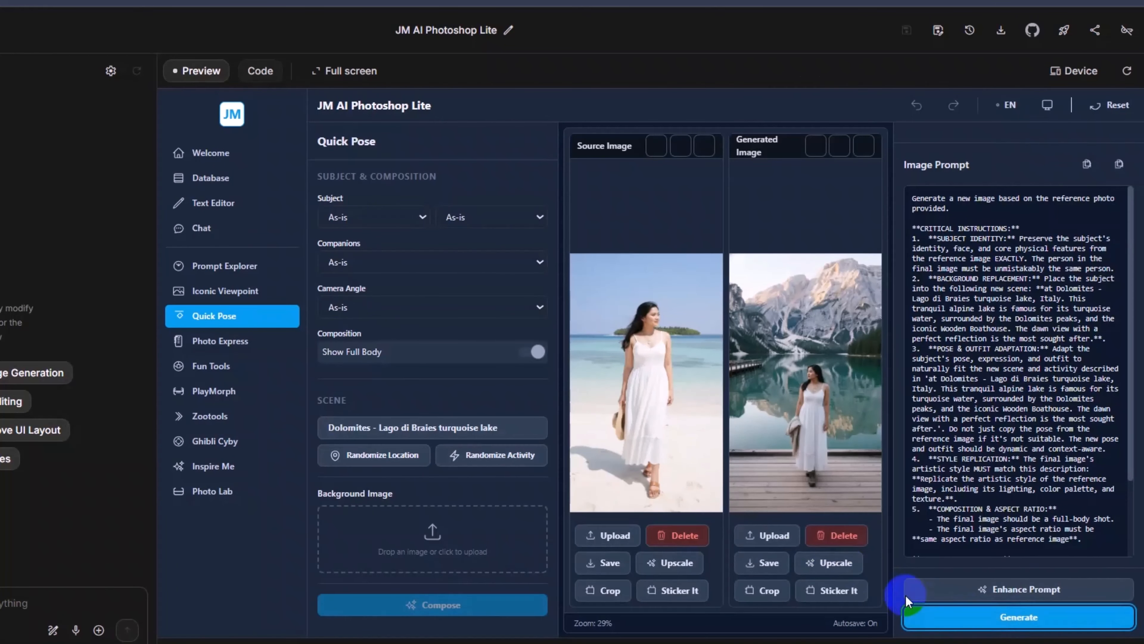
left_click(1050, 27)
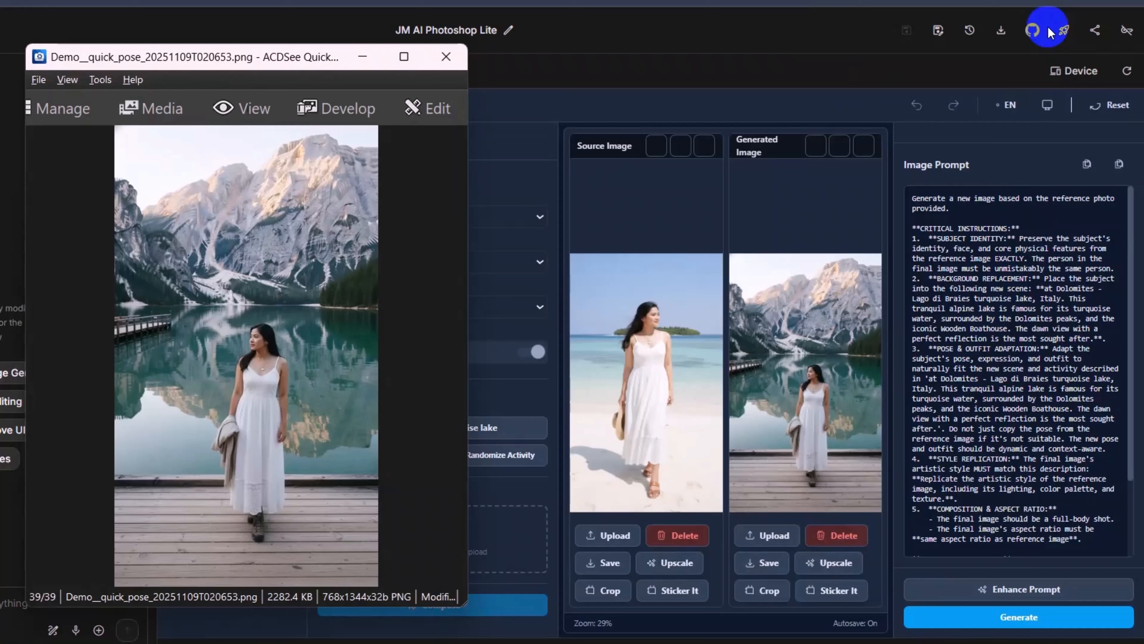
Step: Close the image viewer and randomize the scene location until it is Raja Ampat Indigenous Island Communities
left_click(447, 63)
left_click(384, 454)
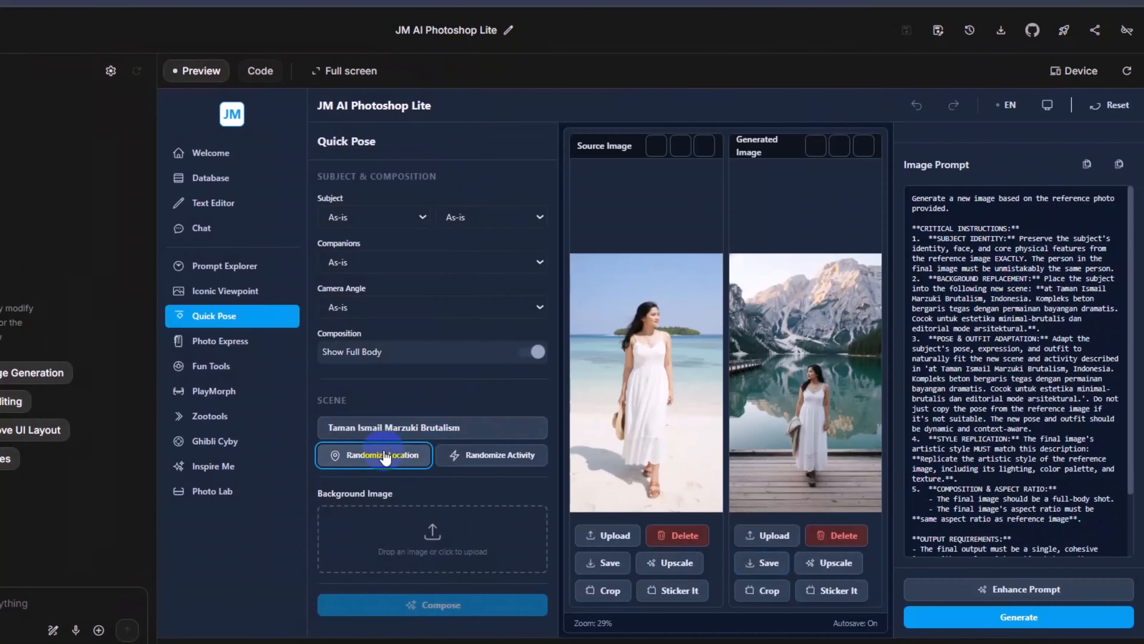
left_click(385, 455)
Step: Generate the Raja Ampat image, save it and view the saved file in the image viewer
left_click(1019, 618)
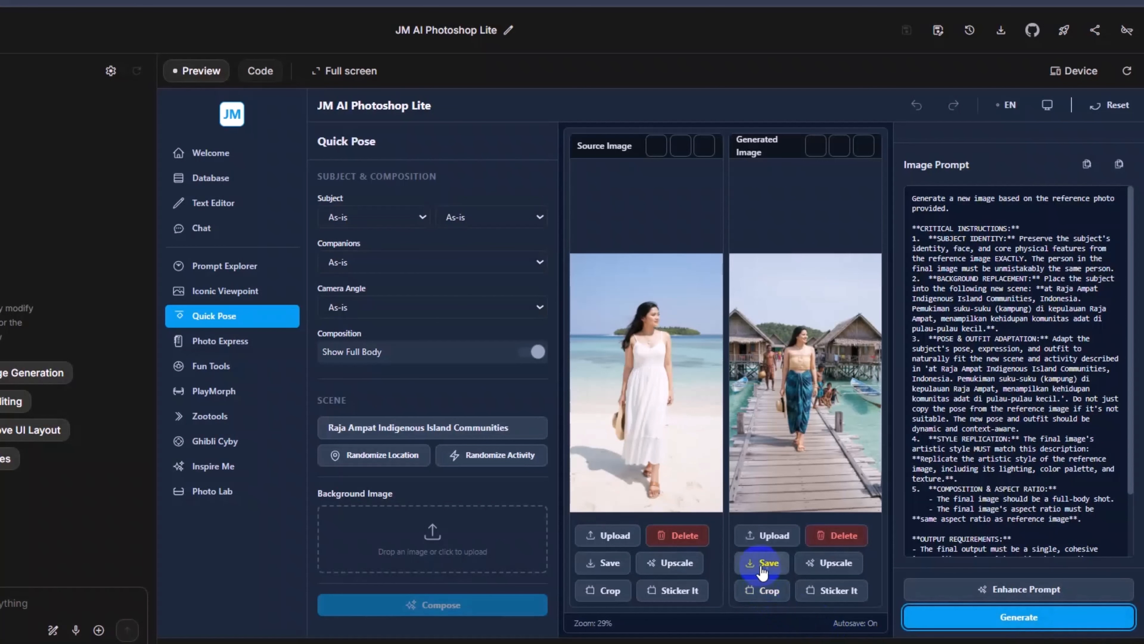
left_click(763, 563)
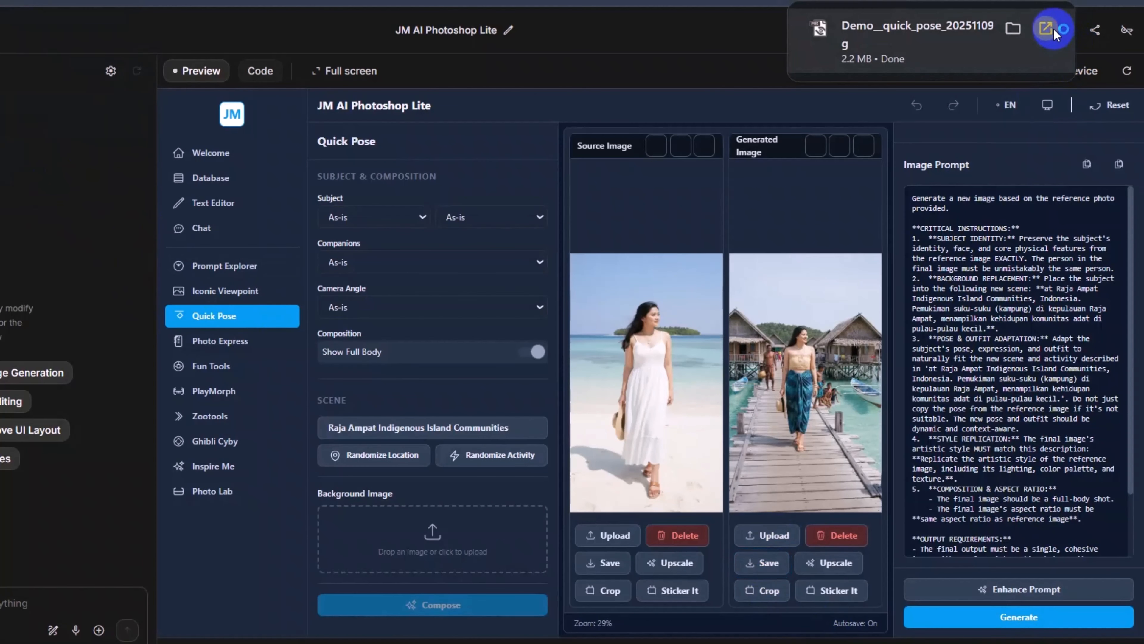
left_click(1047, 29)
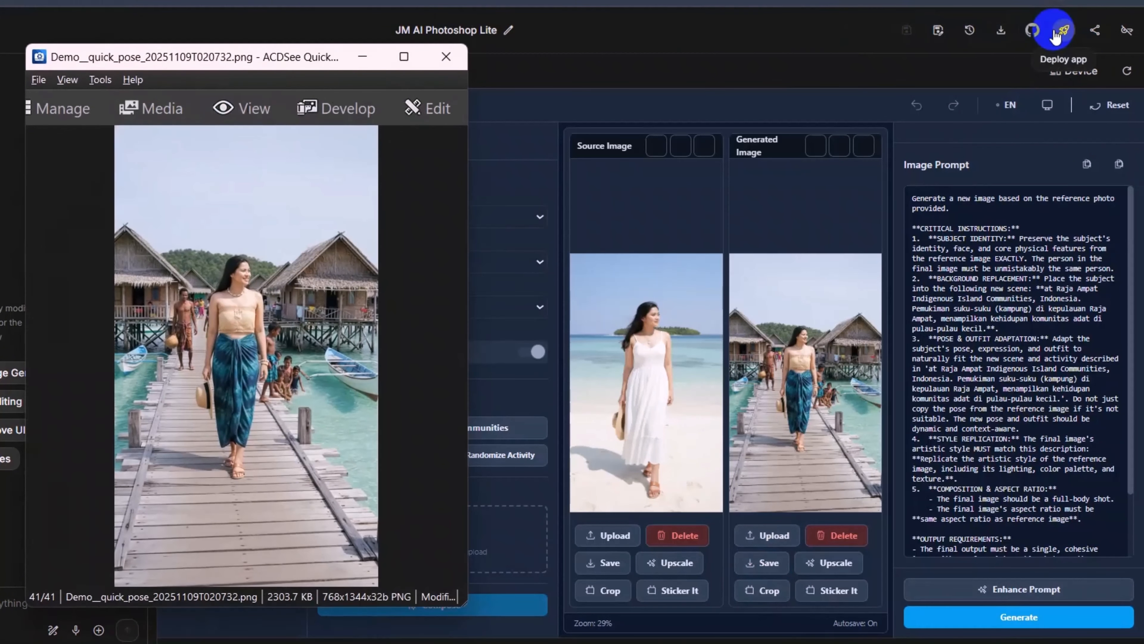
left_click(462, 55)
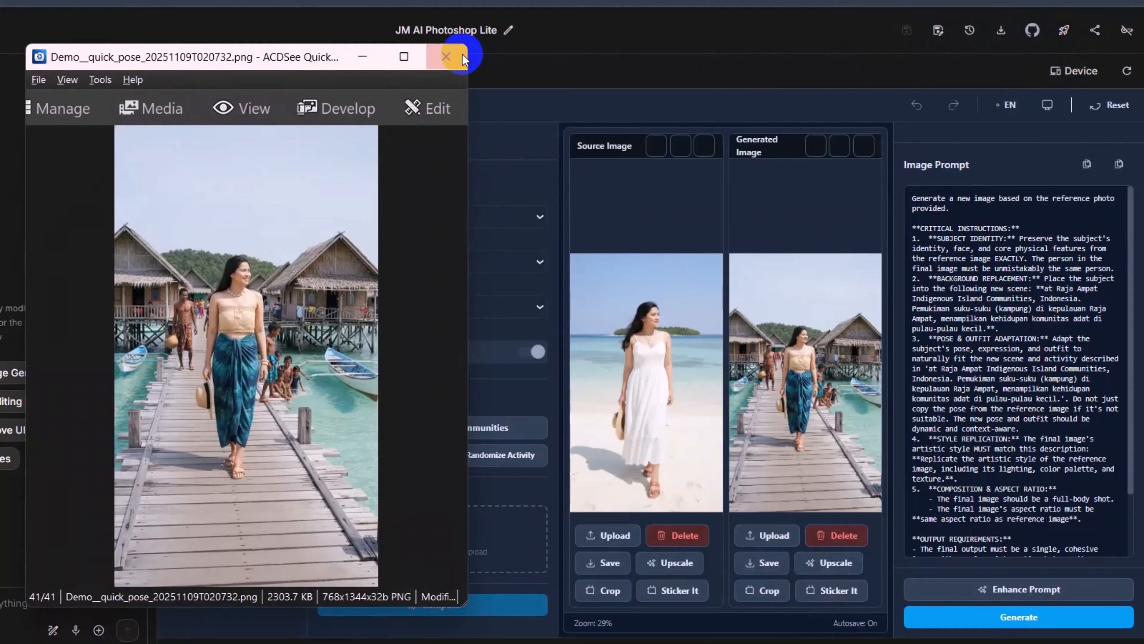
Step: Set the camera angle to Bird's Eye View and generate the Raja Ampat scene again
left_click(417, 304)
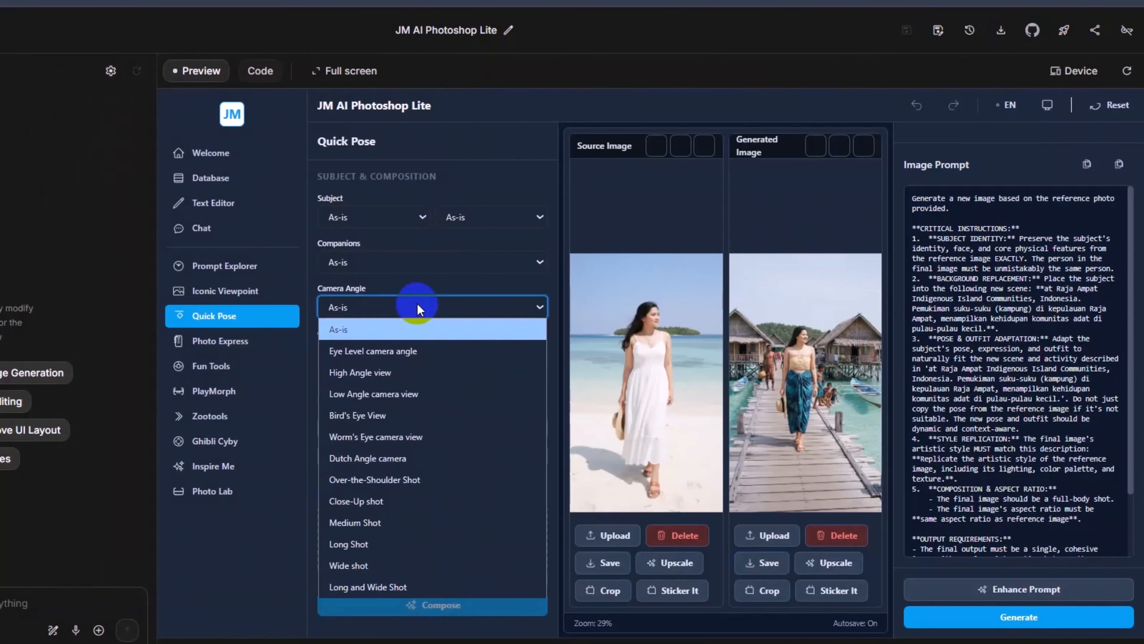
left_click(396, 415)
left_click(1023, 617)
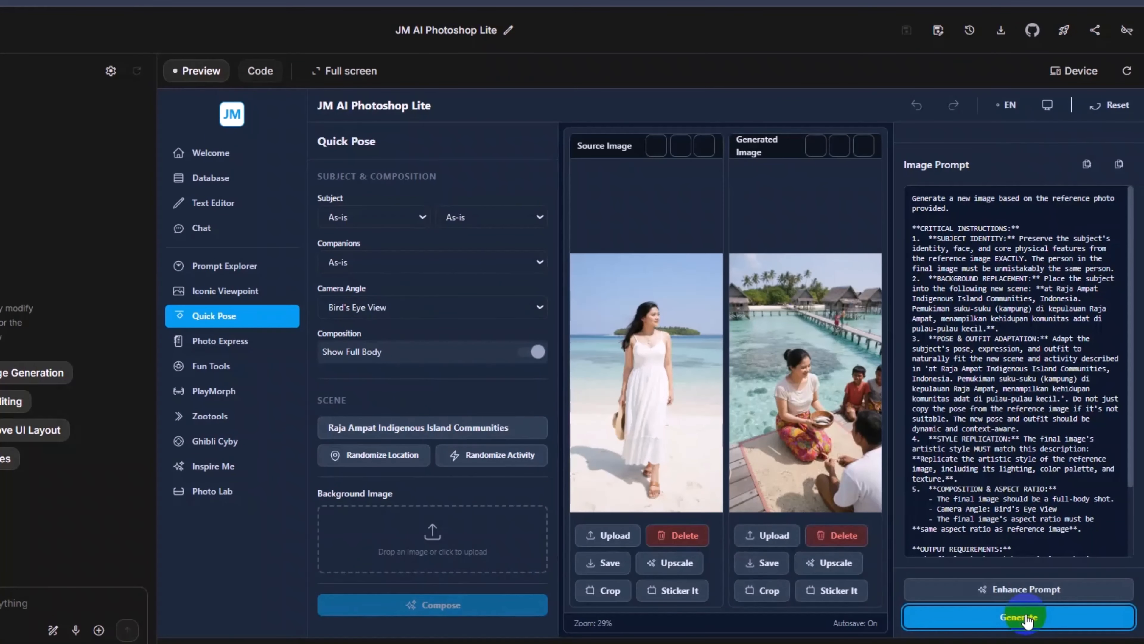
Step: Save the bird's-eye Raja Ampat image and view the saved file in the image viewer
left_click(762, 563)
left_click(1045, 26)
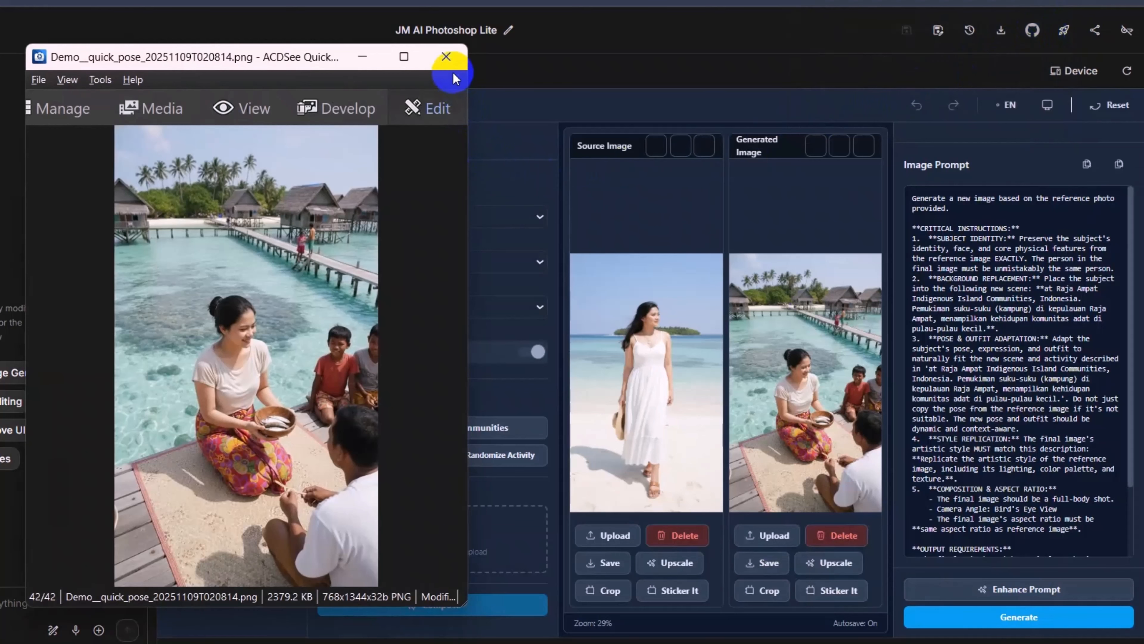
left_click(447, 58)
Step: Replace the source image with Model10_9_16.png and randomize the scene location to Sarinah Street Shopping District
left_click(622, 535)
double_click(670, 343)
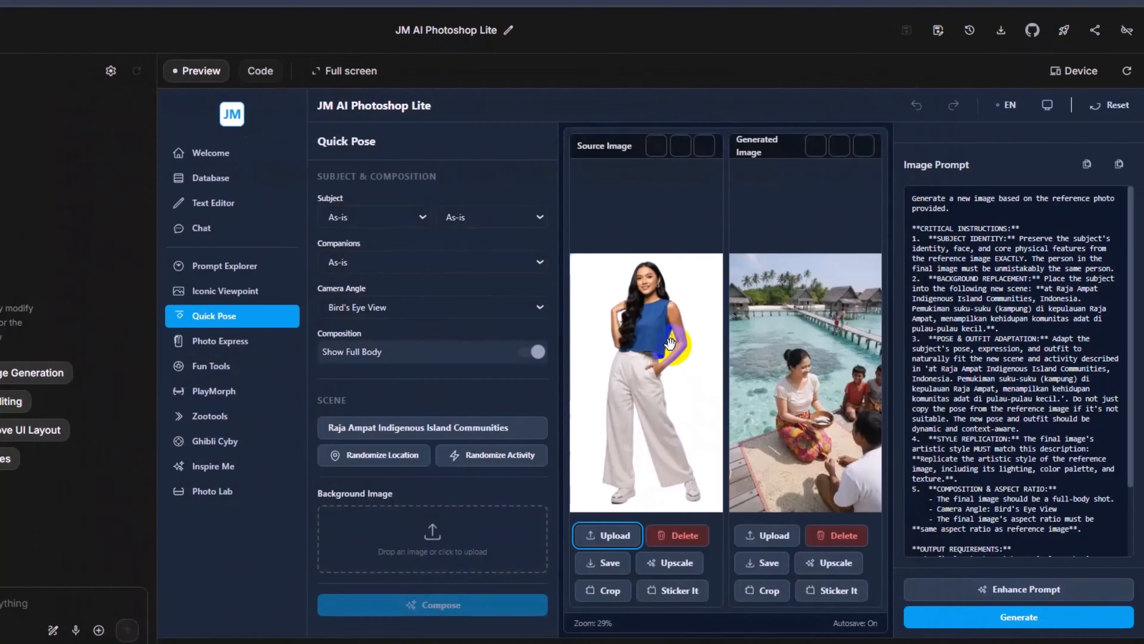
left_click(374, 454)
left_click(366, 456)
Step: Generate the Sarinah street image, save it and view the saved file in the image viewer
left_click(1022, 618)
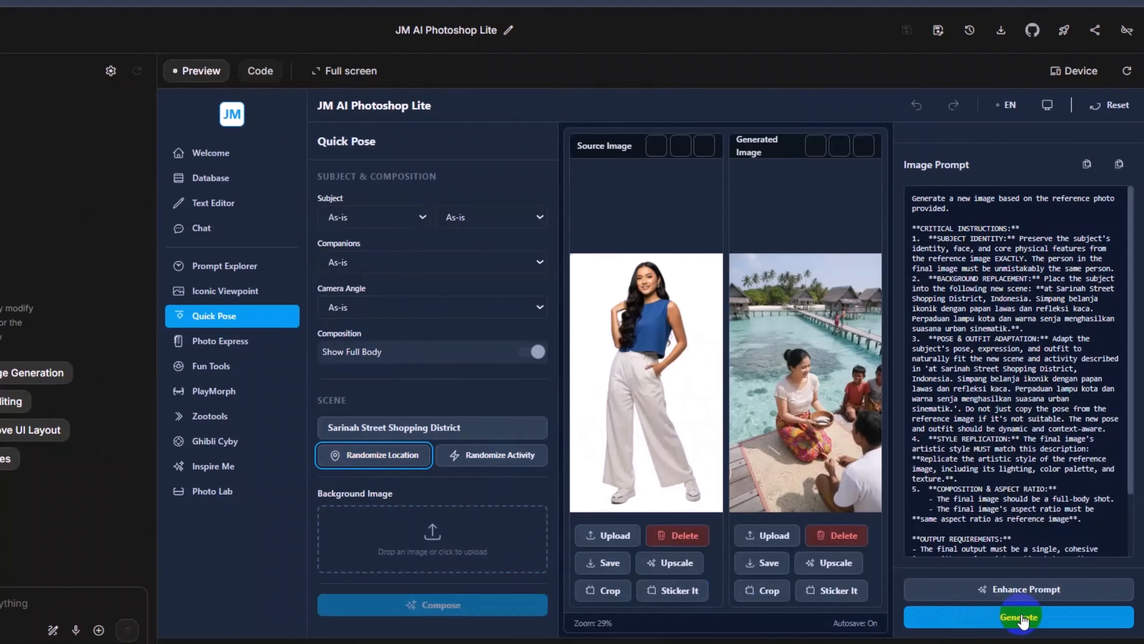
left_click(762, 562)
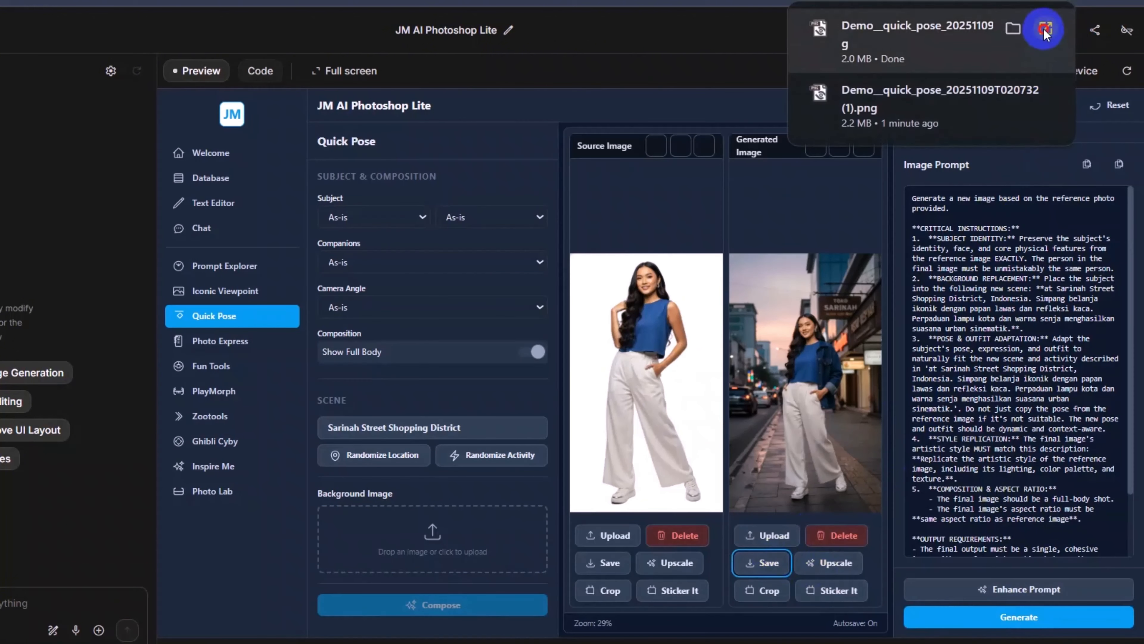
left_click(1044, 29)
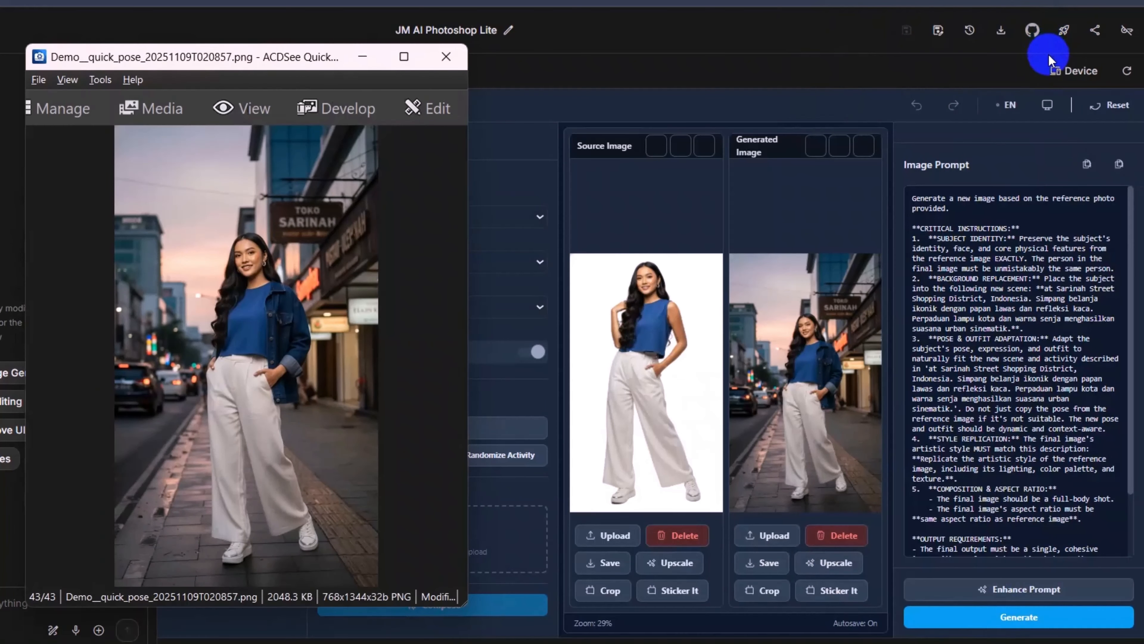
left_click(447, 57)
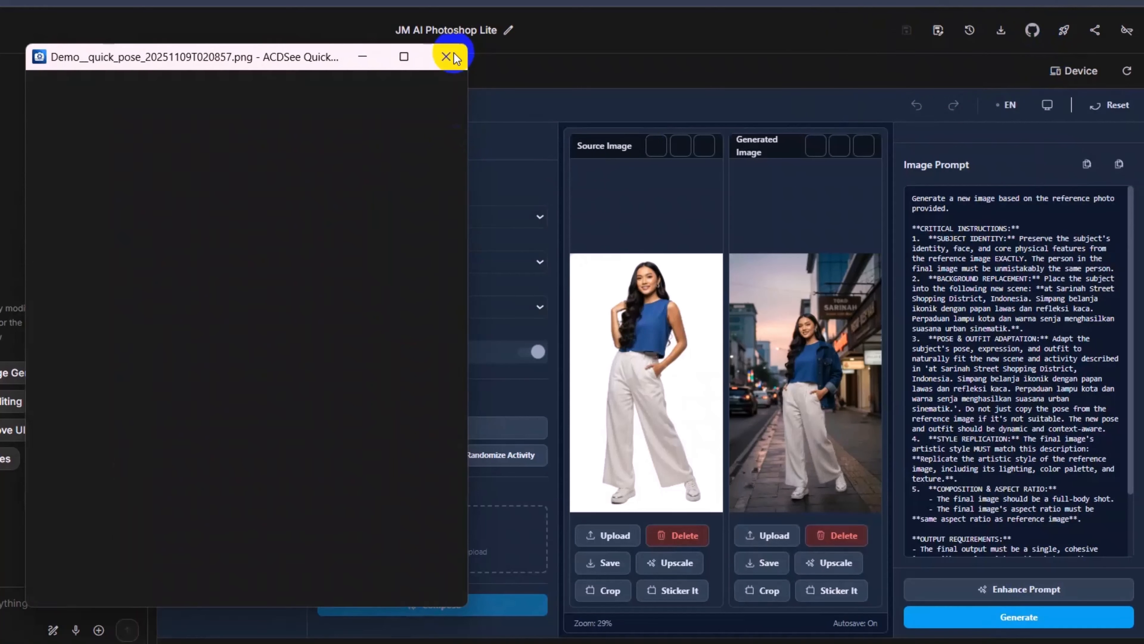
Step: Filter the scene locations by Japan and set the scene to Hitachi Seaside Park - Seasonal flower fields
left_click(395, 452)
left_click(395, 431)
left_click(556, 245)
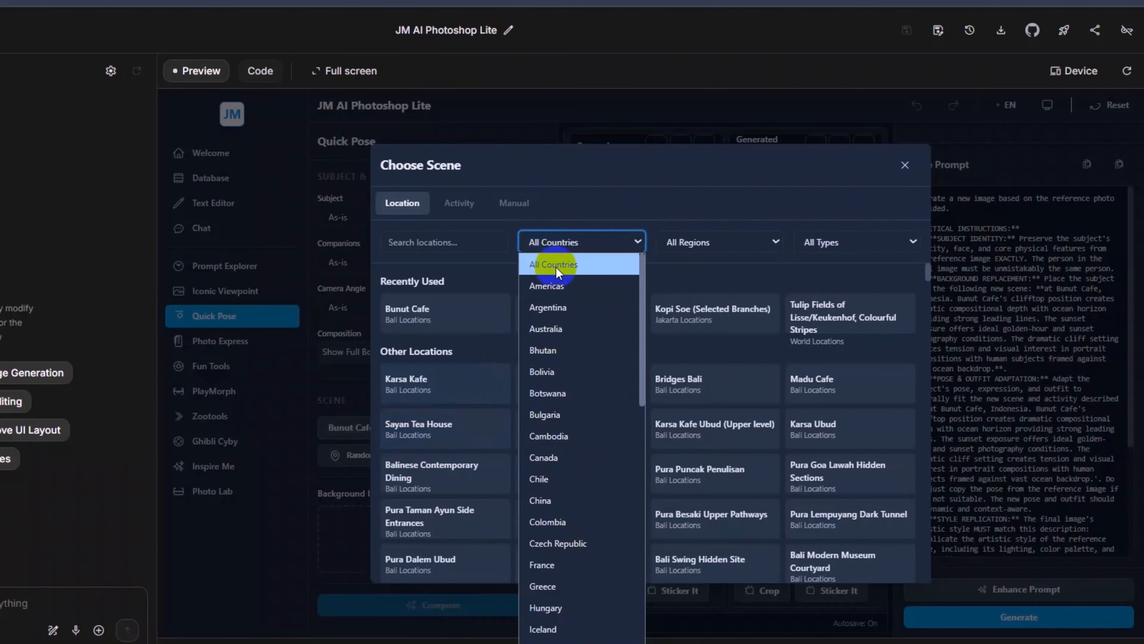
scroll(571, 314, "down", 4)
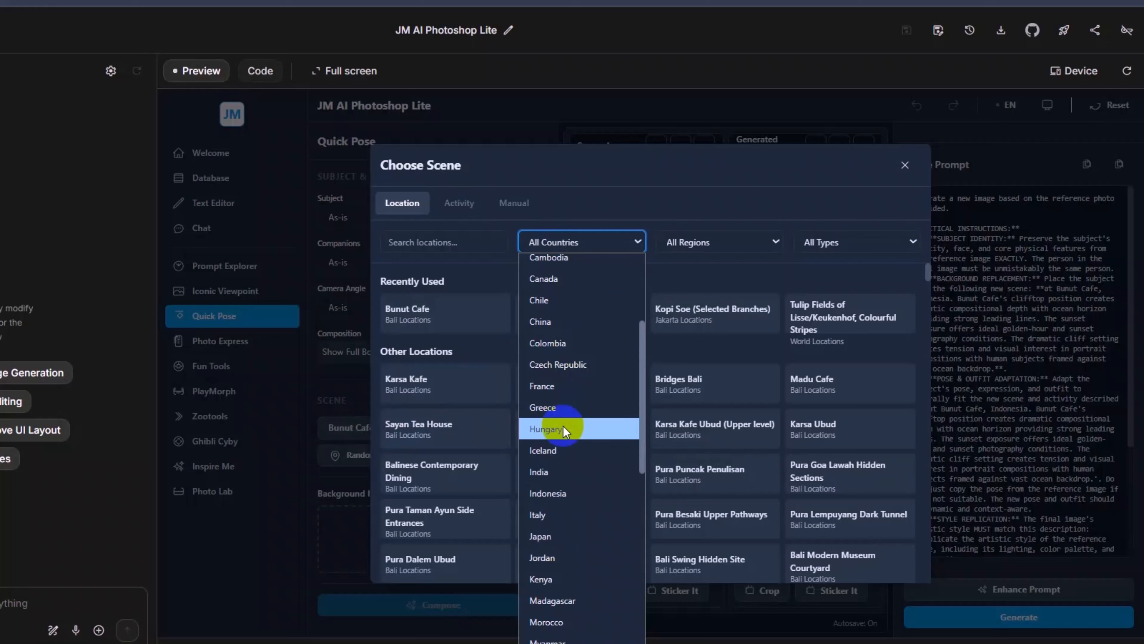
scroll(581, 421, "down", 10)
scroll(578, 440, "up", 8)
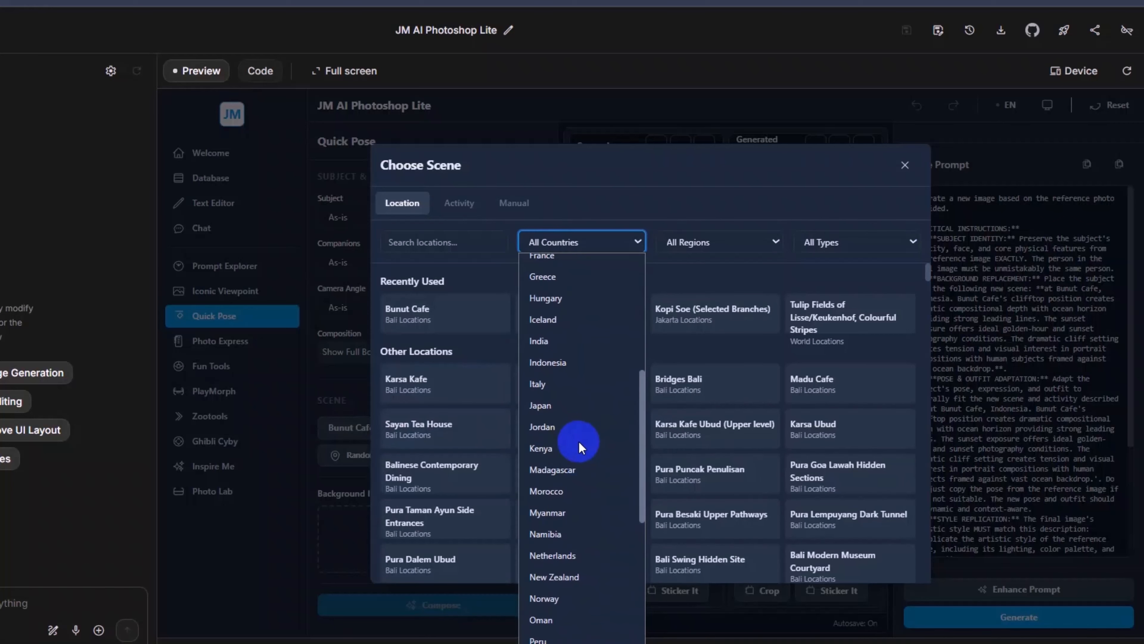
scroll(578, 446, "up", 5)
scroll(581, 442, "down", 8)
left_click(544, 358)
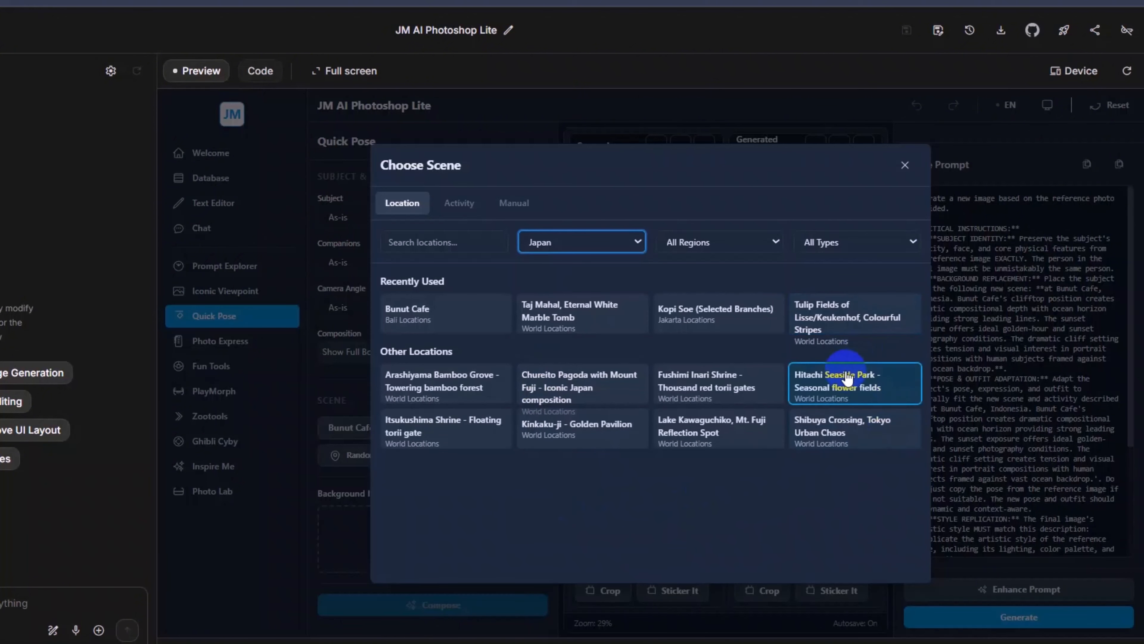
left_click(838, 380)
Step: Generate the Hitachi Seaside Park image, save it and view the saved file in the image viewer
left_click(1019, 618)
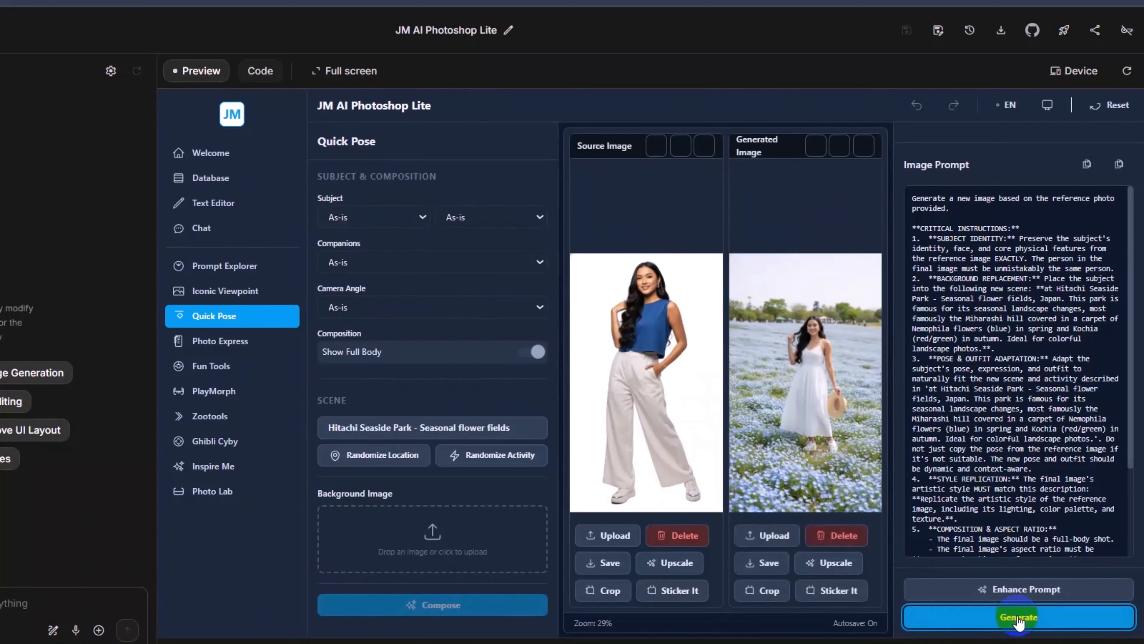
left_click(761, 564)
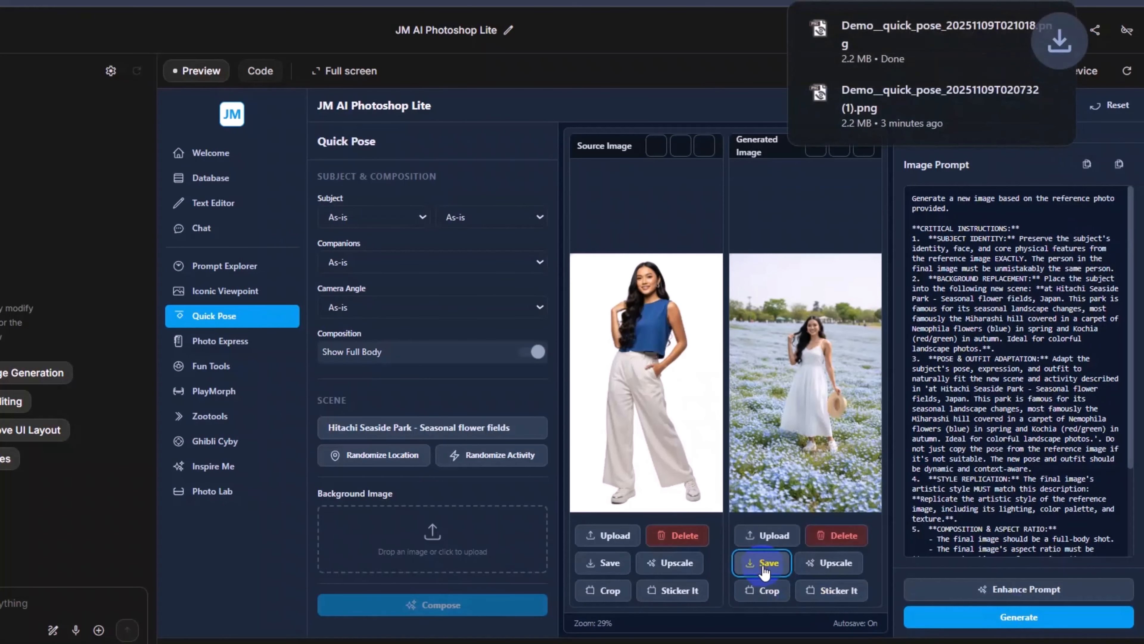
left_click(1048, 25)
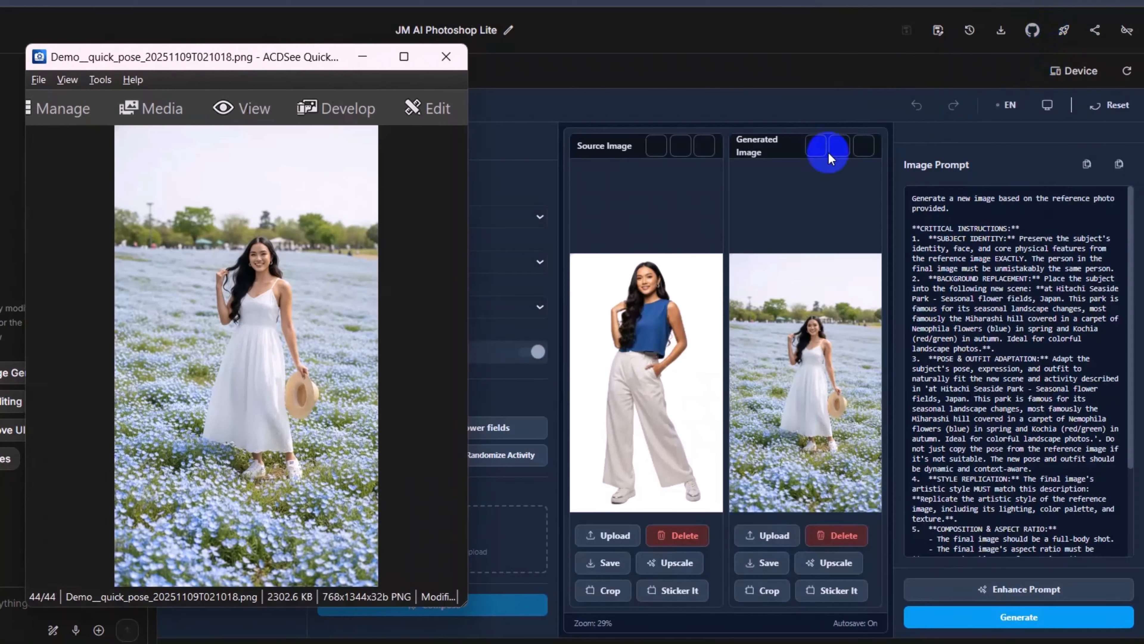
left_click(446, 59)
Step: Filter the scene locations by Norway and set the scene to Atlantic Road, Swooping Bridge Architecture
left_click(450, 426)
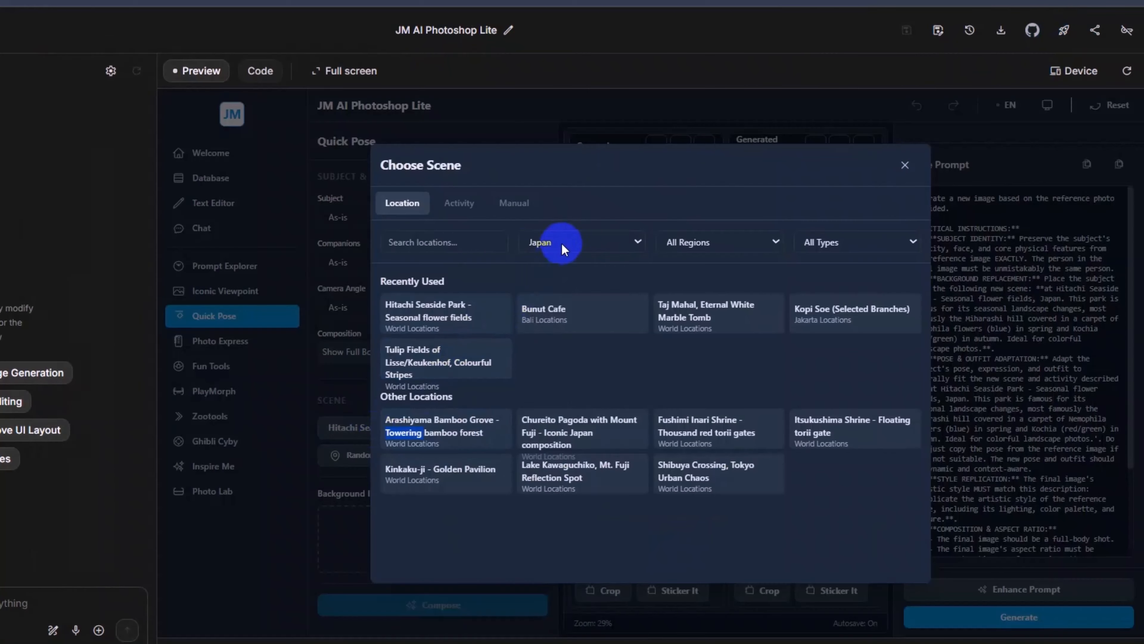
left_click(561, 242)
left_click(570, 405)
left_click(446, 428)
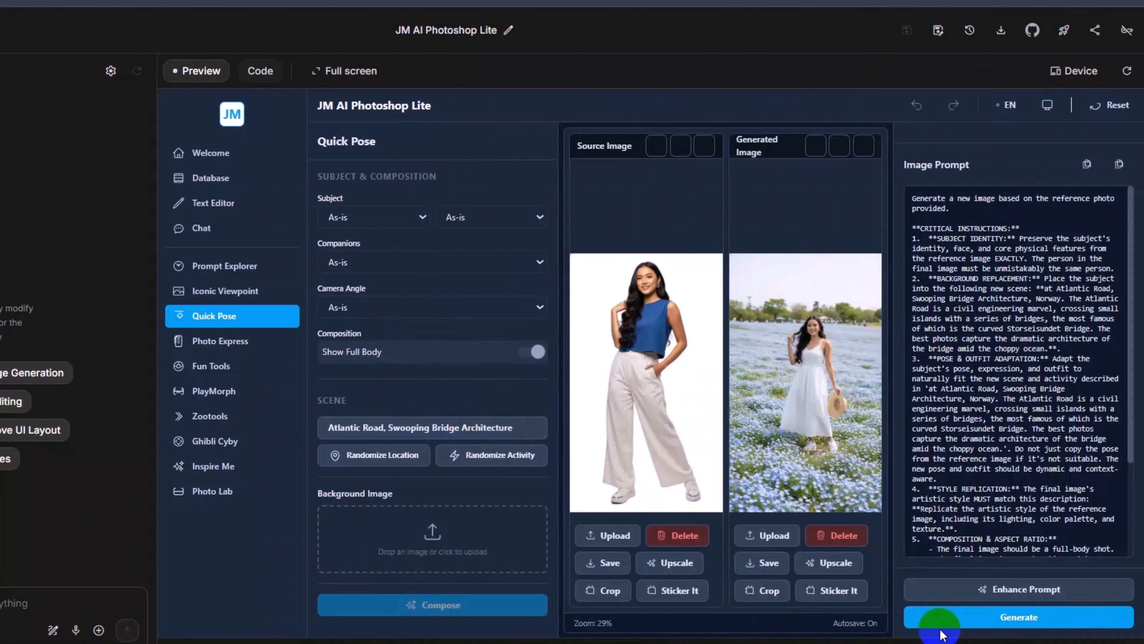
Step: Generate the Atlantic Road image, save it and view the saved file in the image viewer
left_click(1020, 618)
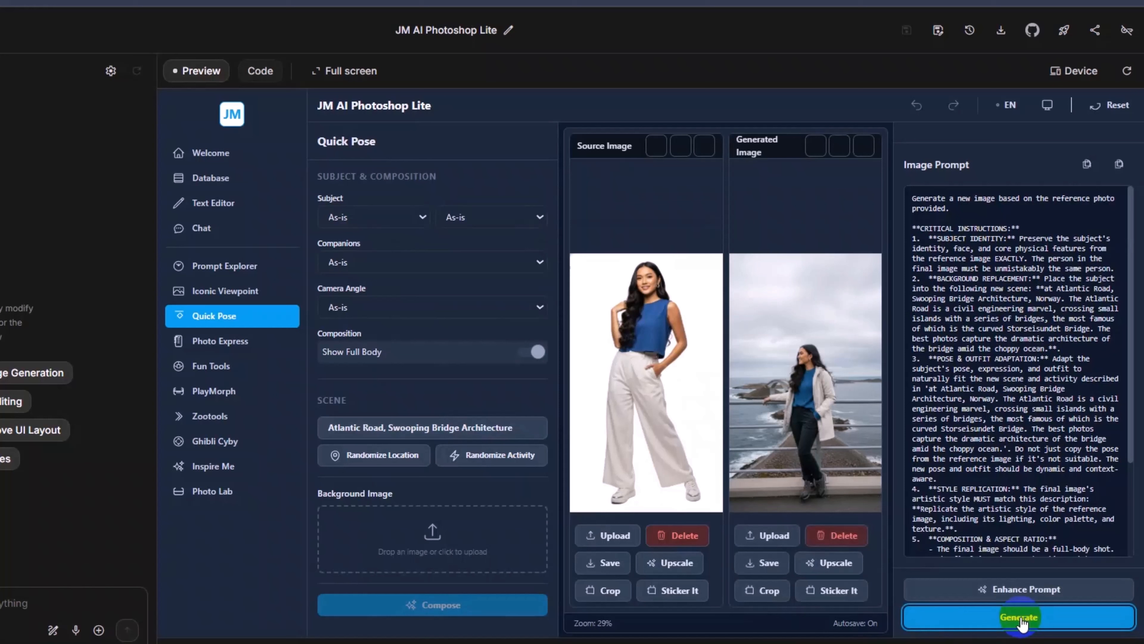
left_click(762, 563)
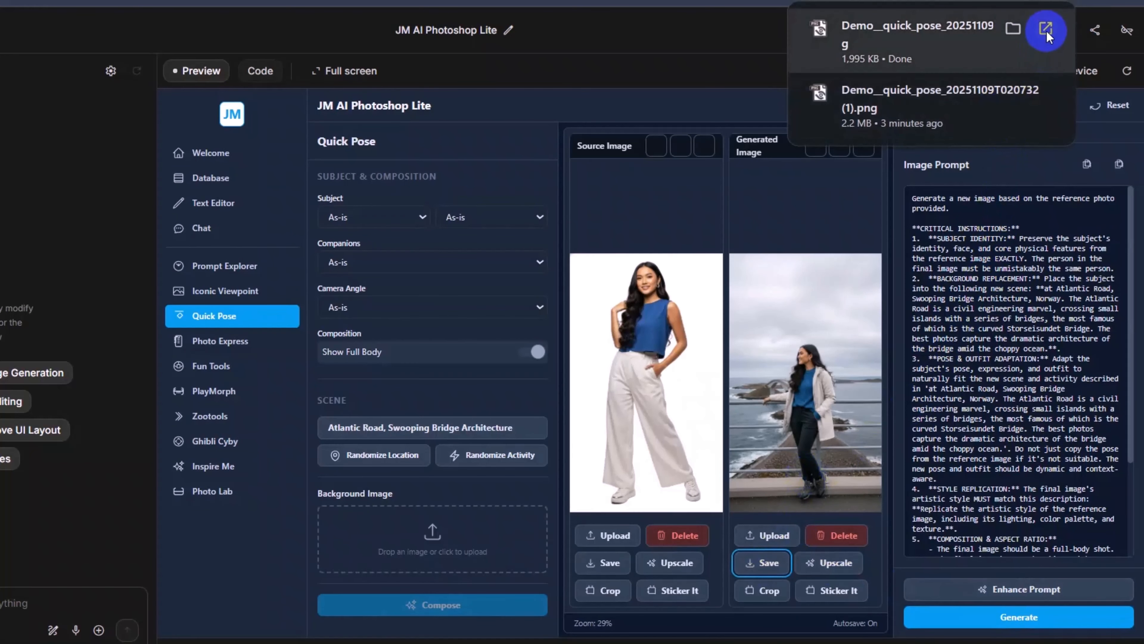
left_click(1046, 30)
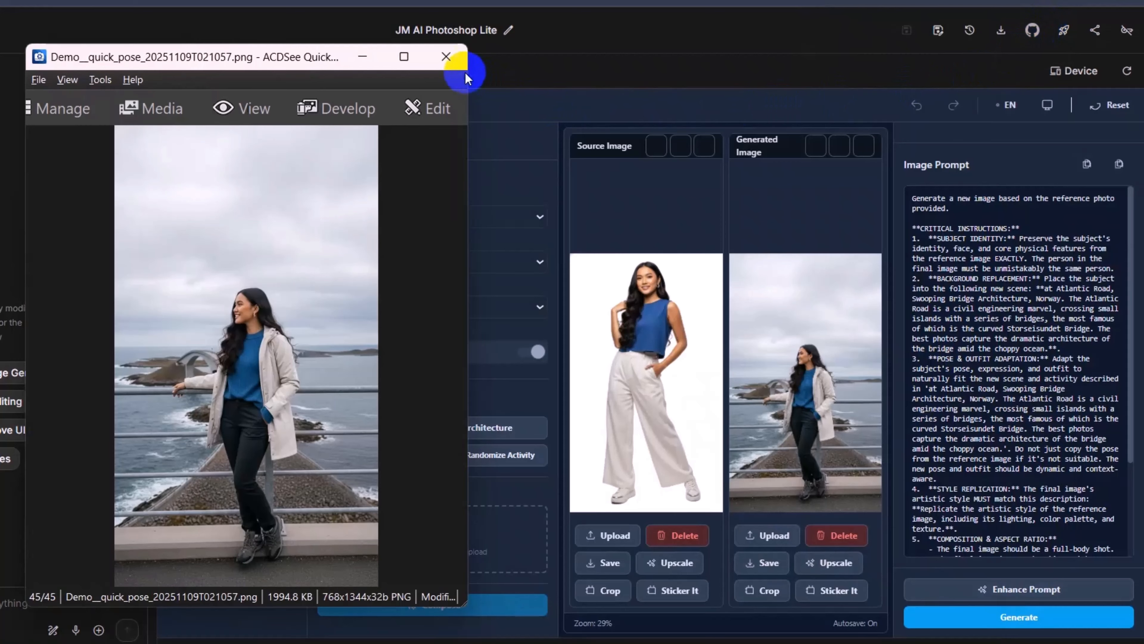
left_click(453, 62)
Step: Set the scene to the Norwegian location Lofoten Islands - Hamnøy fishing village and generate the image
left_click(439, 431)
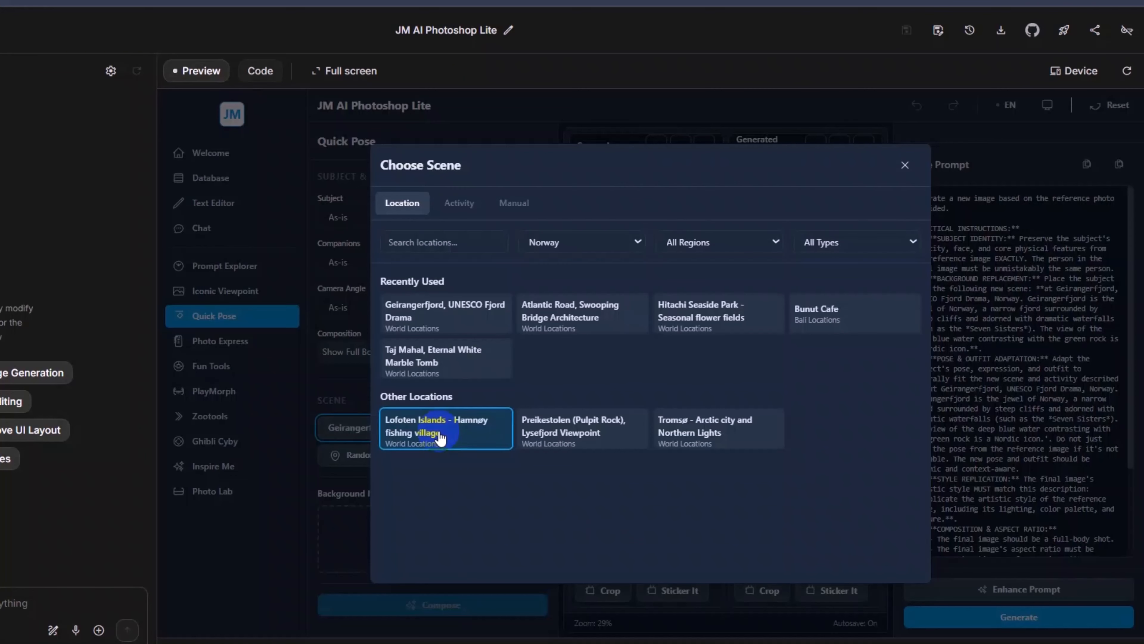
left_click(456, 436)
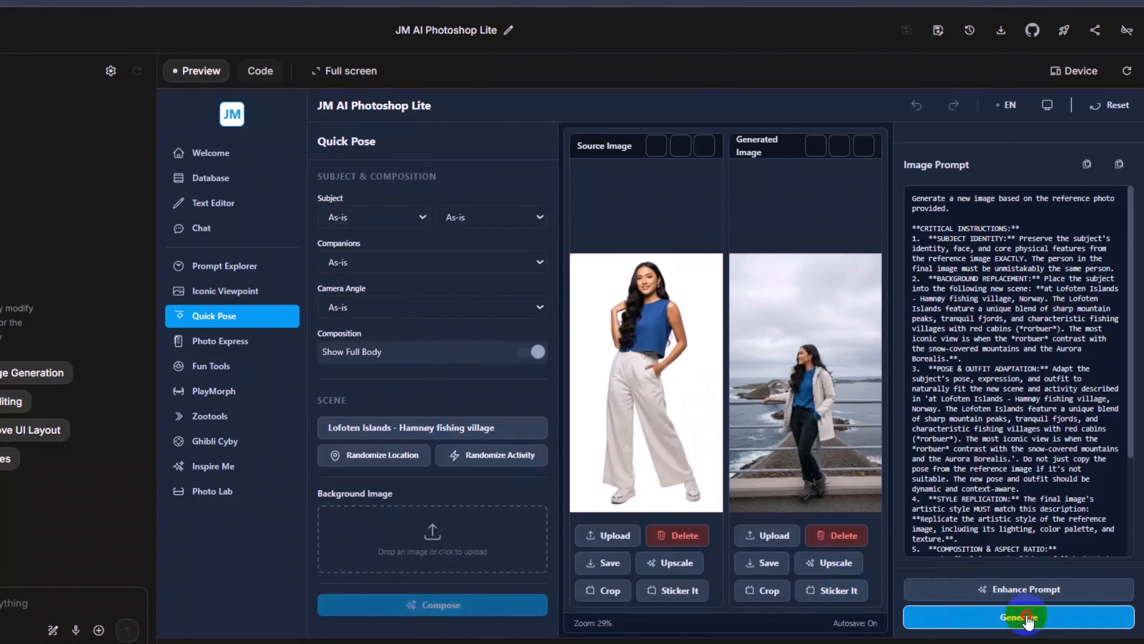
left_click(1024, 616)
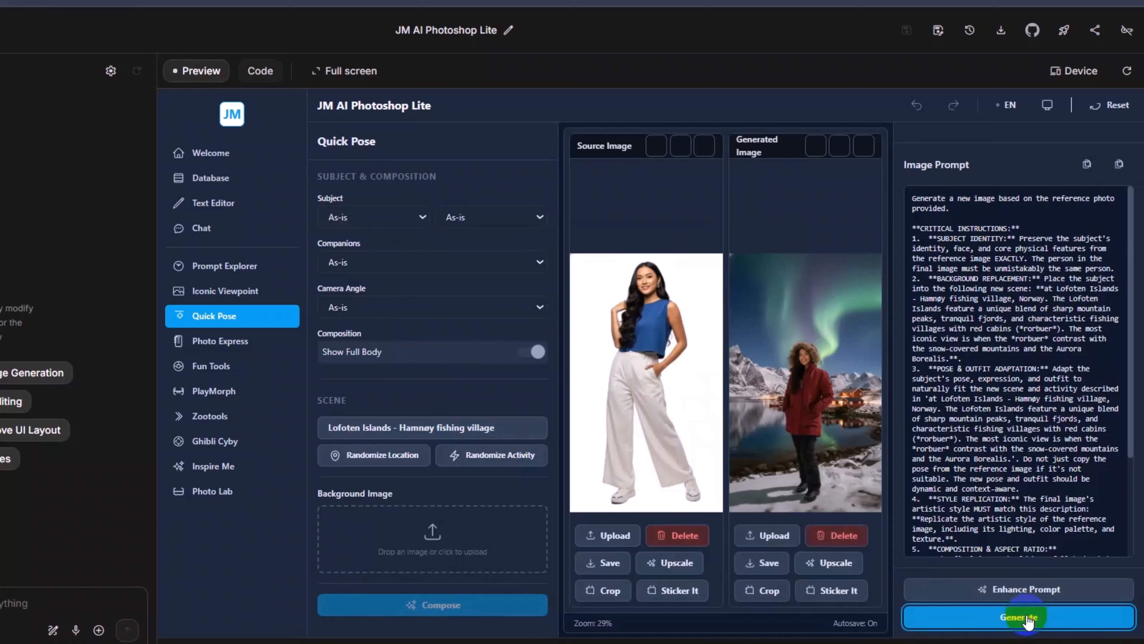
Step: Save the Lofoten Islands image and view the saved file in the image viewer
left_click(762, 563)
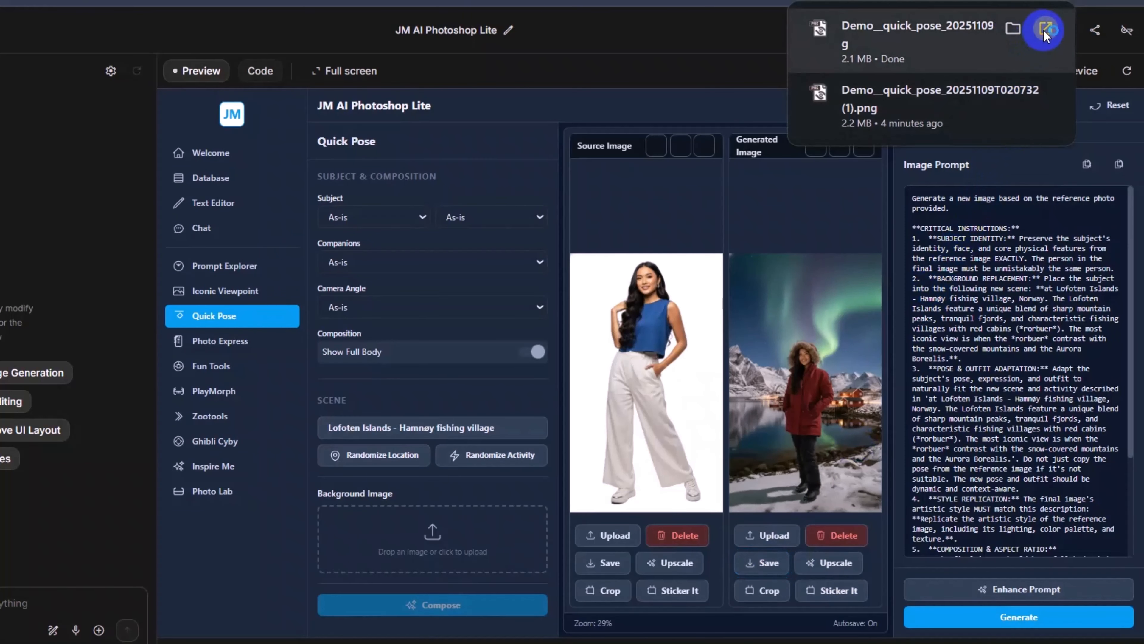
left_click(1044, 29)
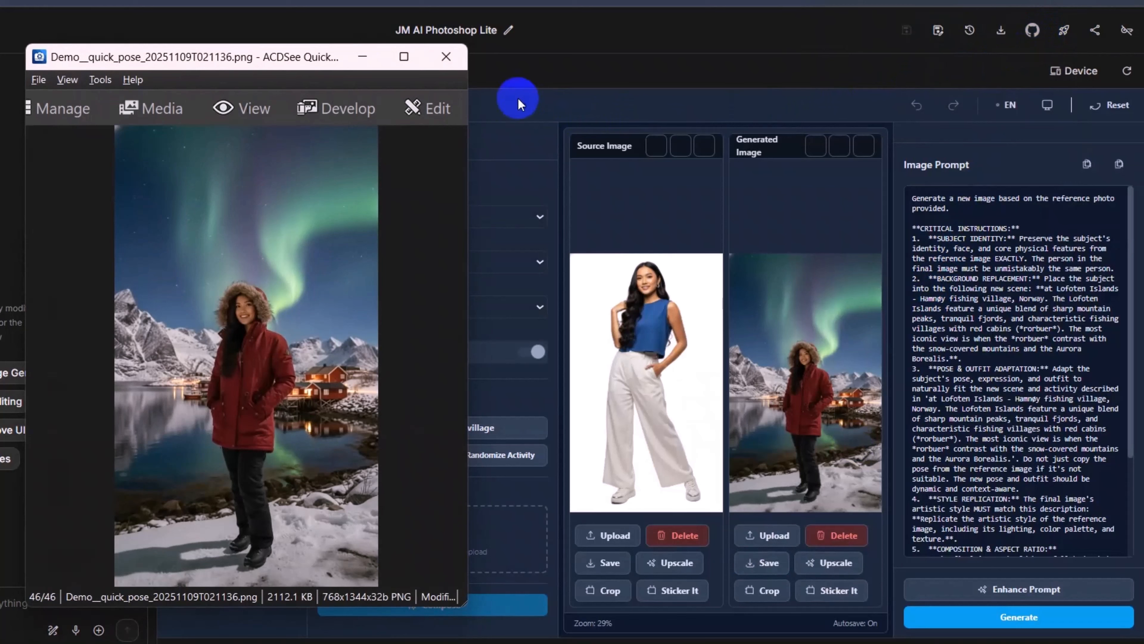
left_click(451, 63)
Step: Add Bg02_16_9.jpeg from the Sample Background folder as the background image
left_click(432, 539)
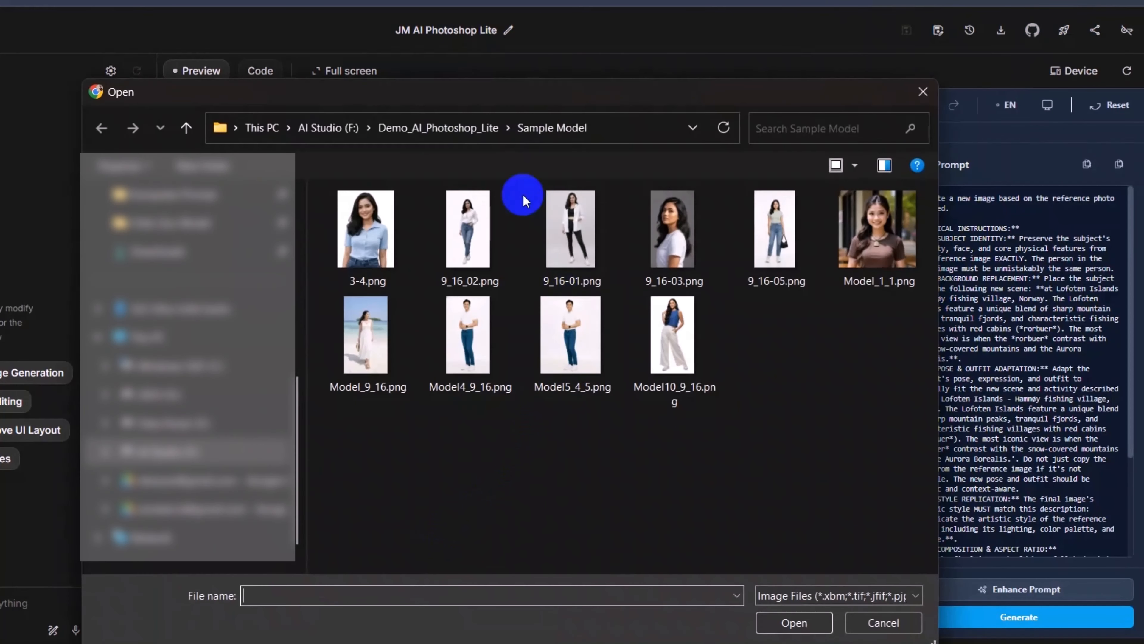
left_click(418, 128)
double_click(430, 280)
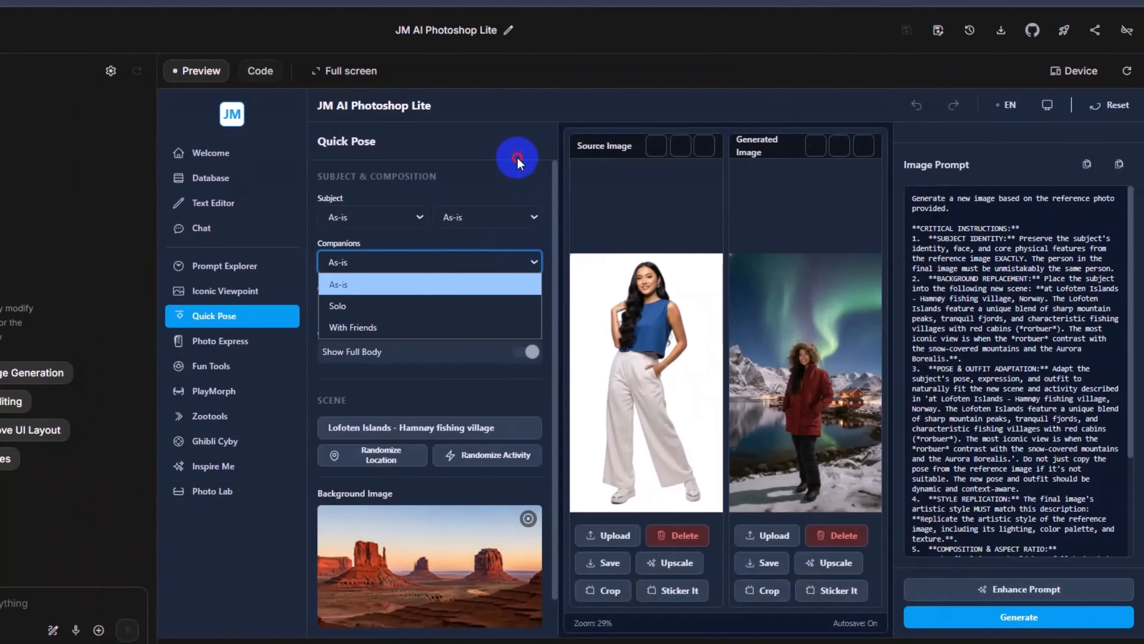
left_click(518, 159)
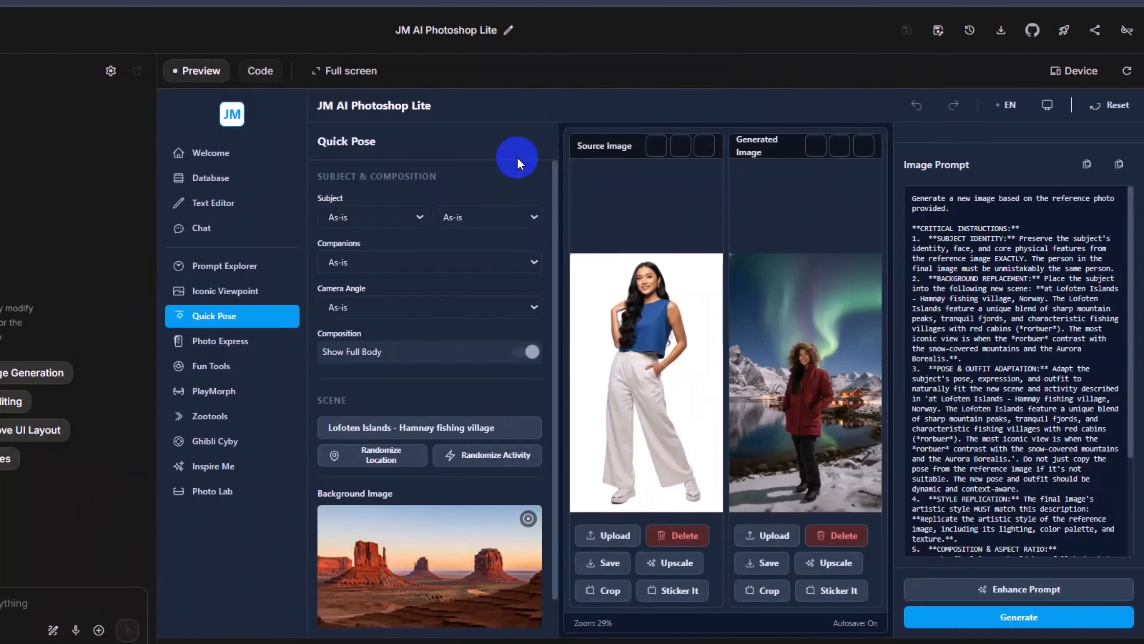
Step: Delete the current source image and upload 9_16_02.png from the Sample Model folder in its place
left_click(673, 537)
left_click(613, 592)
left_click(467, 126)
double_click(467, 295)
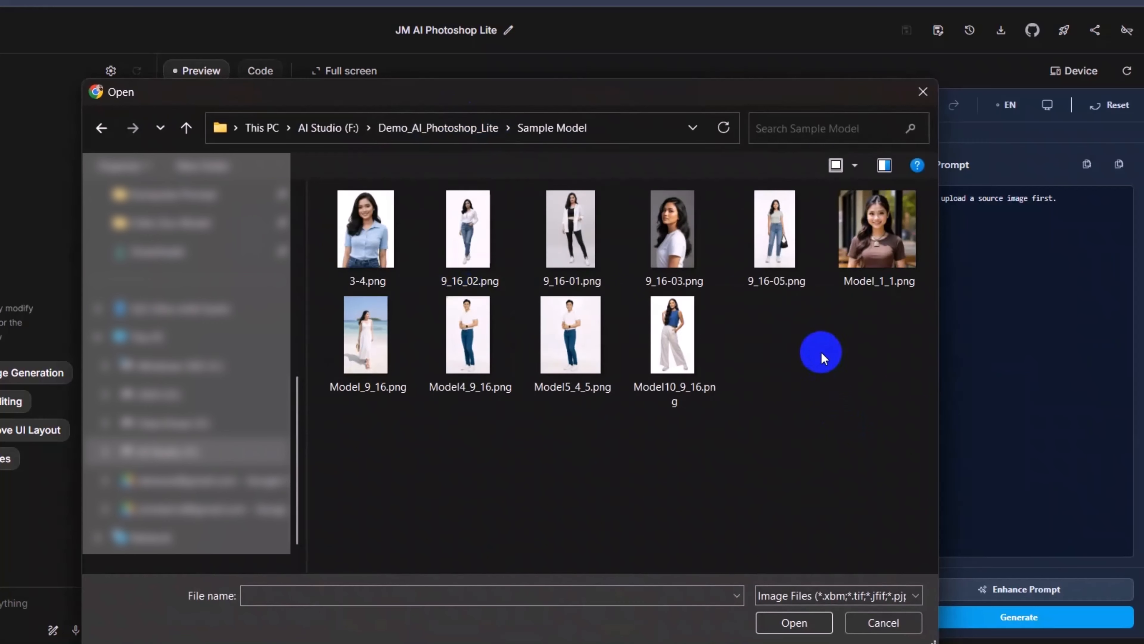
double_click(486, 250)
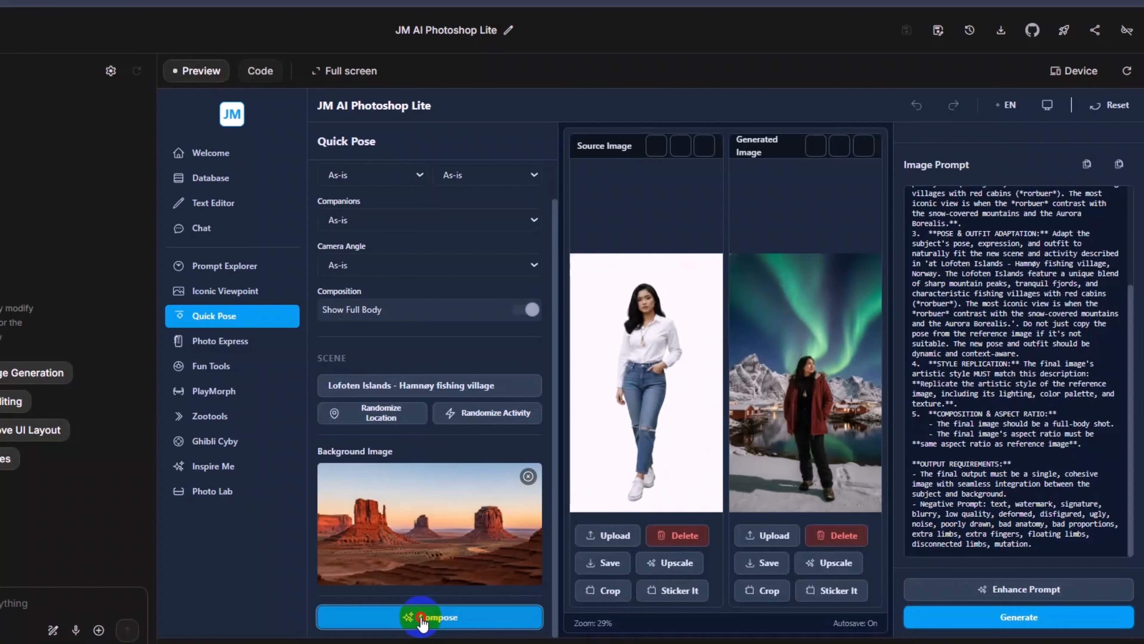
Step: Compose a prompt that places the subject in the uploaded desert background and generate the image
left_click(422, 620)
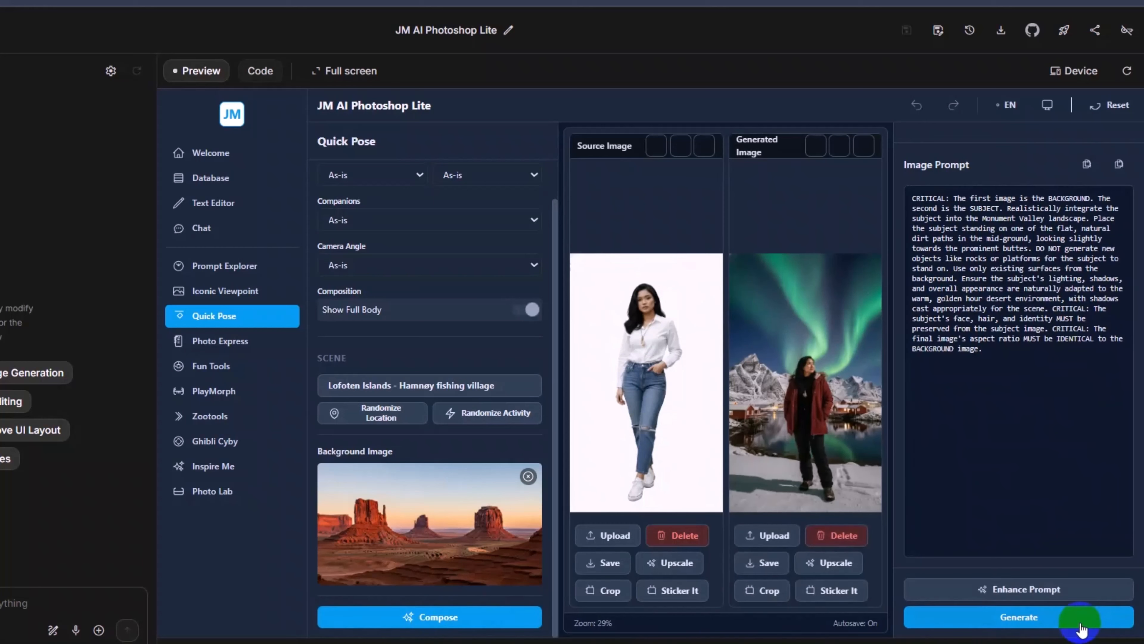
left_click(1022, 618)
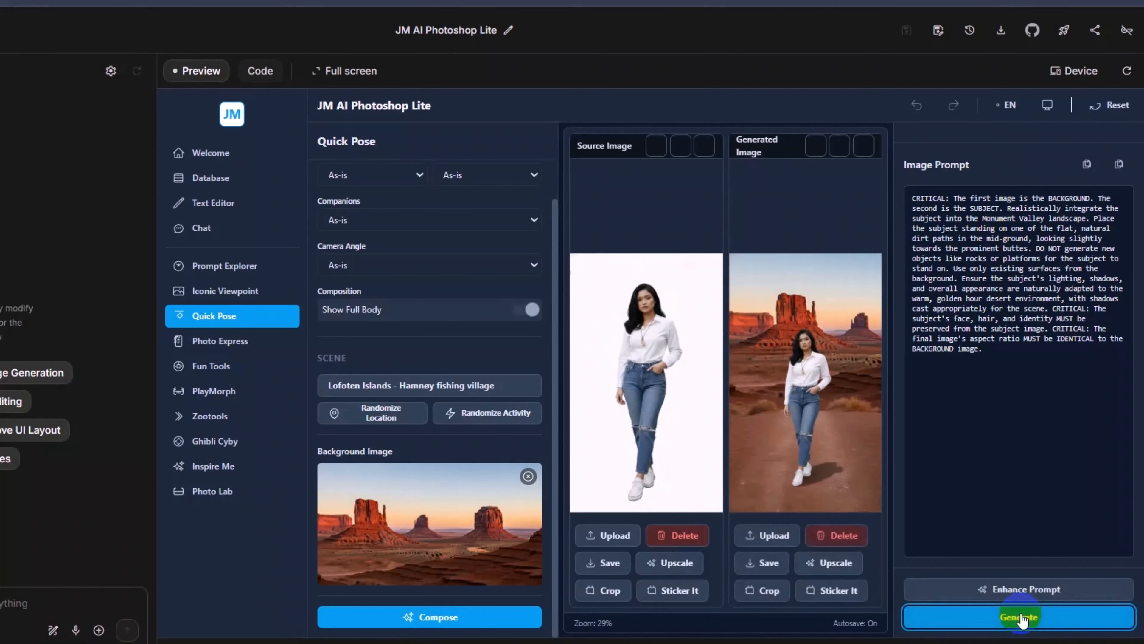
Step: Save the composed desert image and open the saved file for viewing
left_click(763, 564)
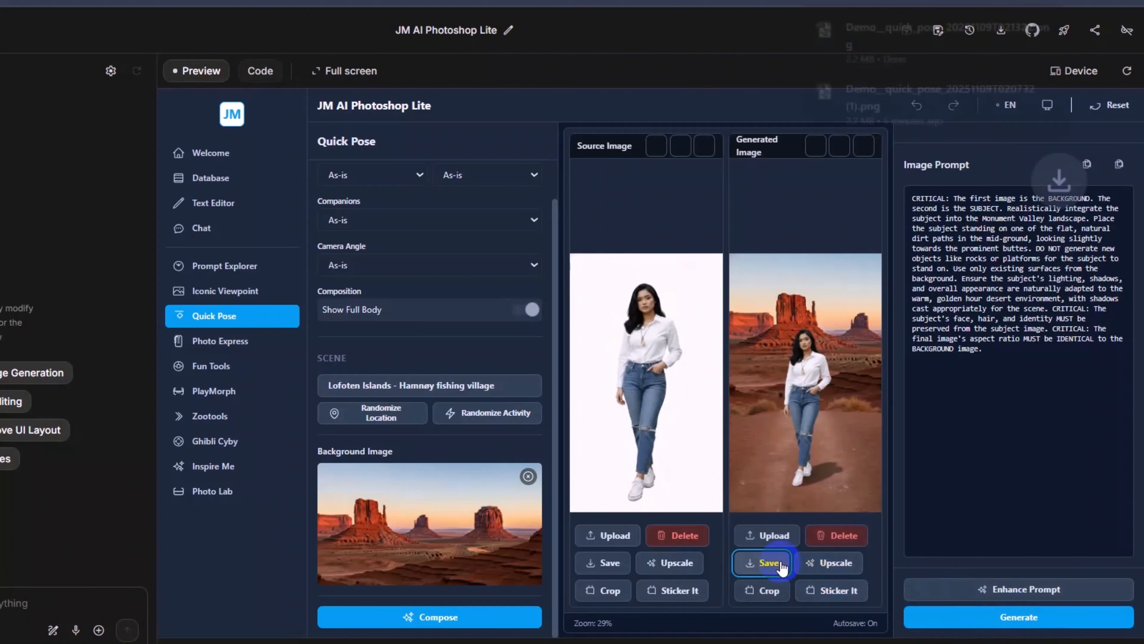
mouse_move(1051, 67)
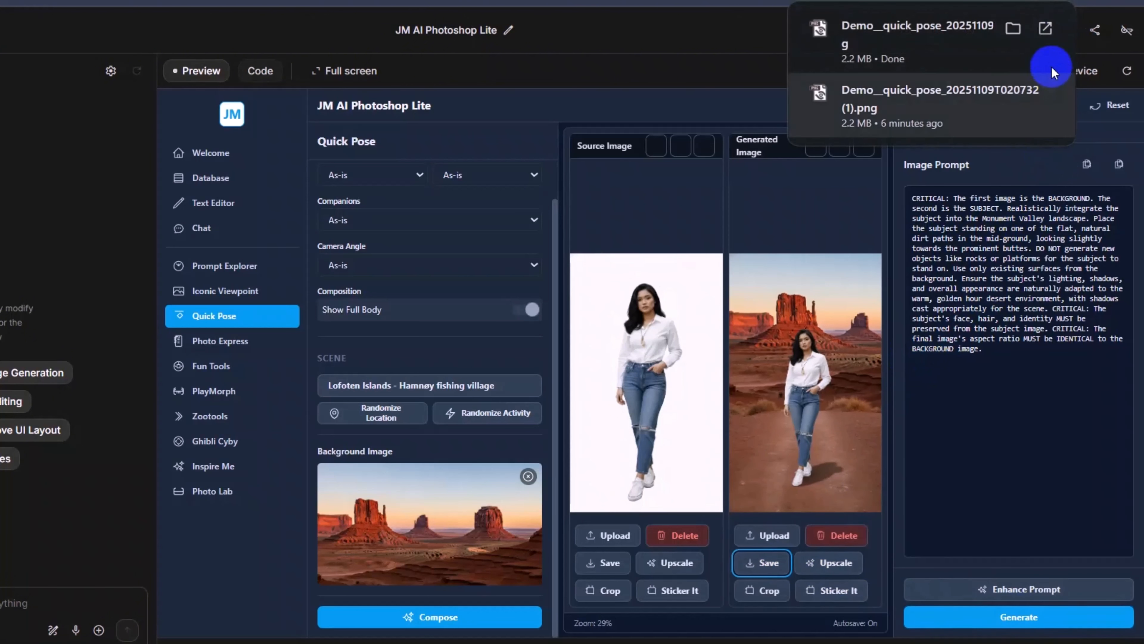
left_click(1044, 31)
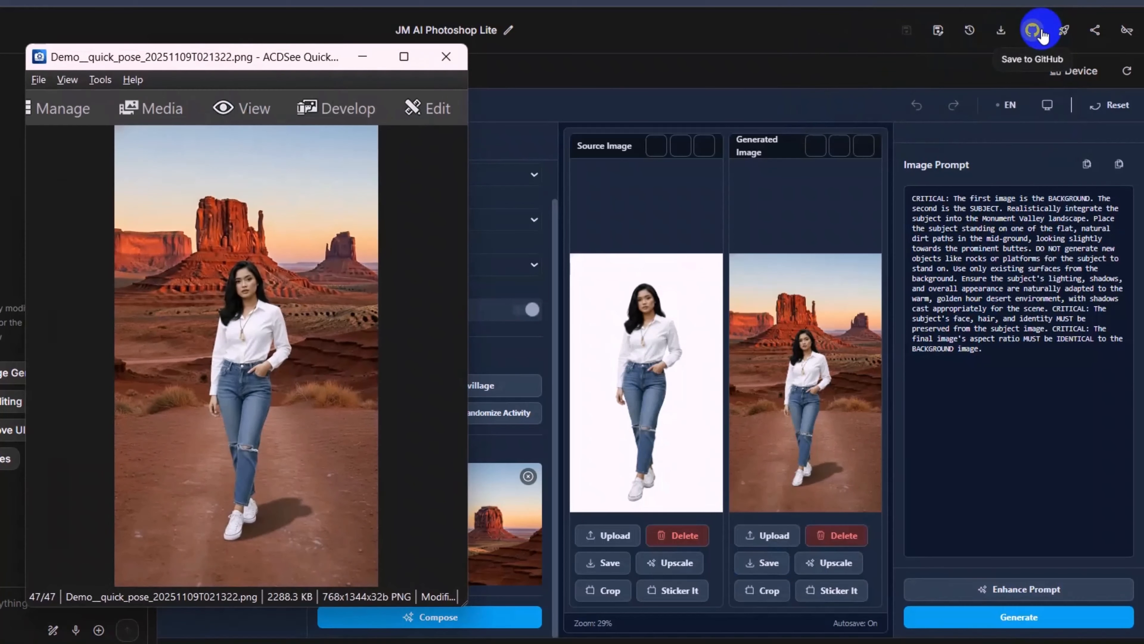